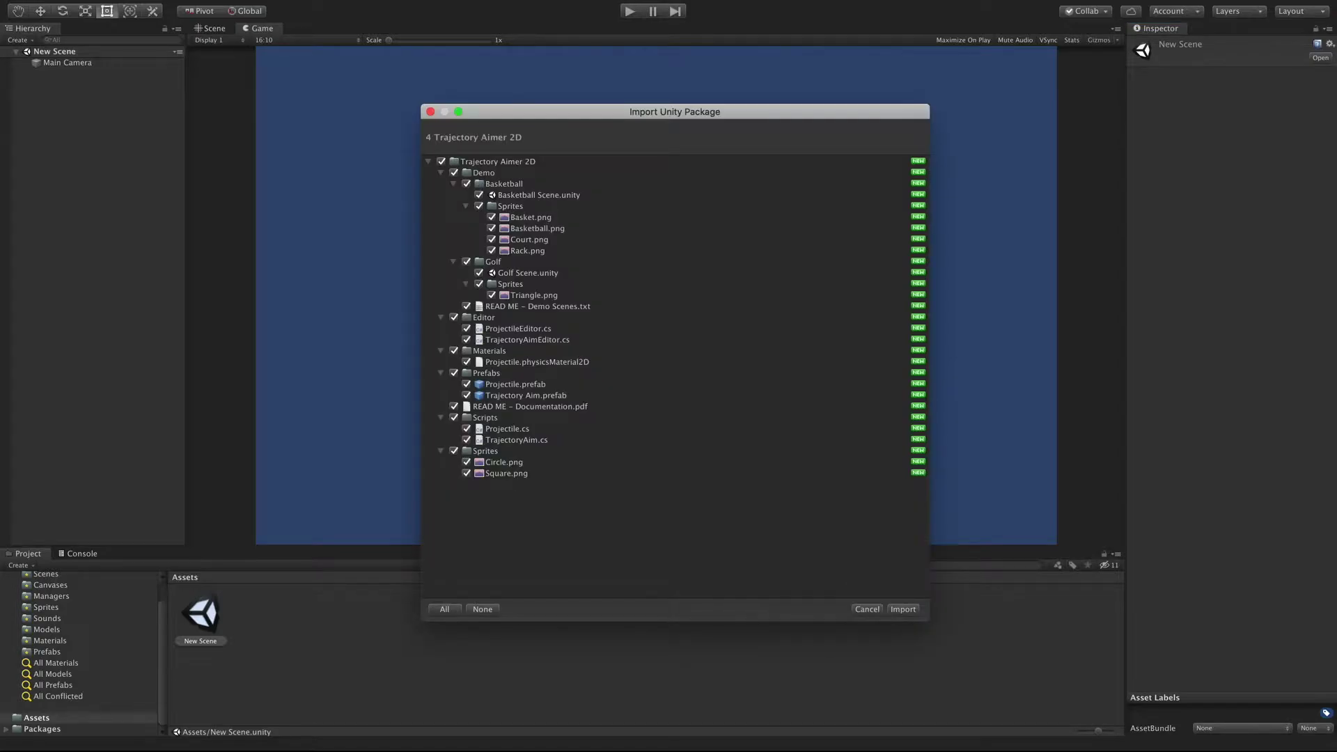
- Import the full Trajectory Aimer 2D package and open its demo Golf Scene followed by the Basketball Scene
left_click(909, 610)
left_click(80, 628)
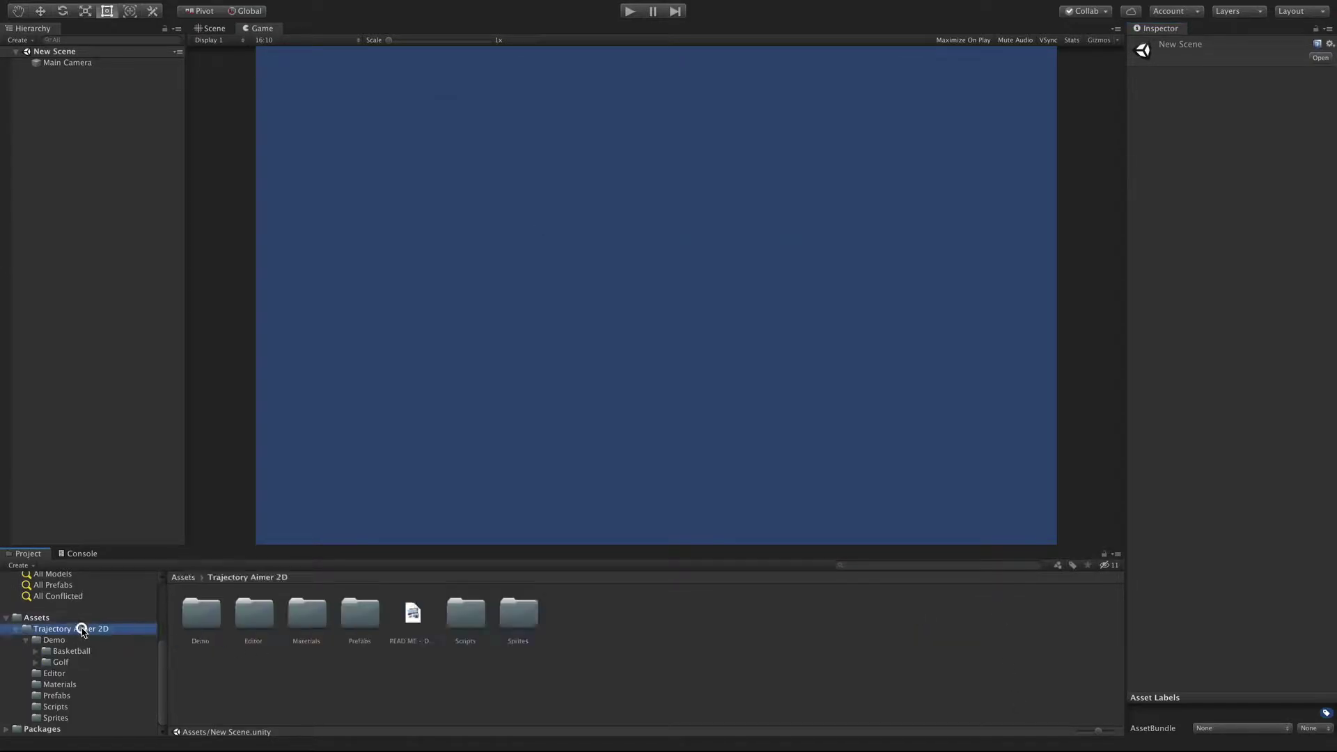
left_click(73, 661)
double_click(203, 618)
left_click(69, 650)
double_click(201, 614)
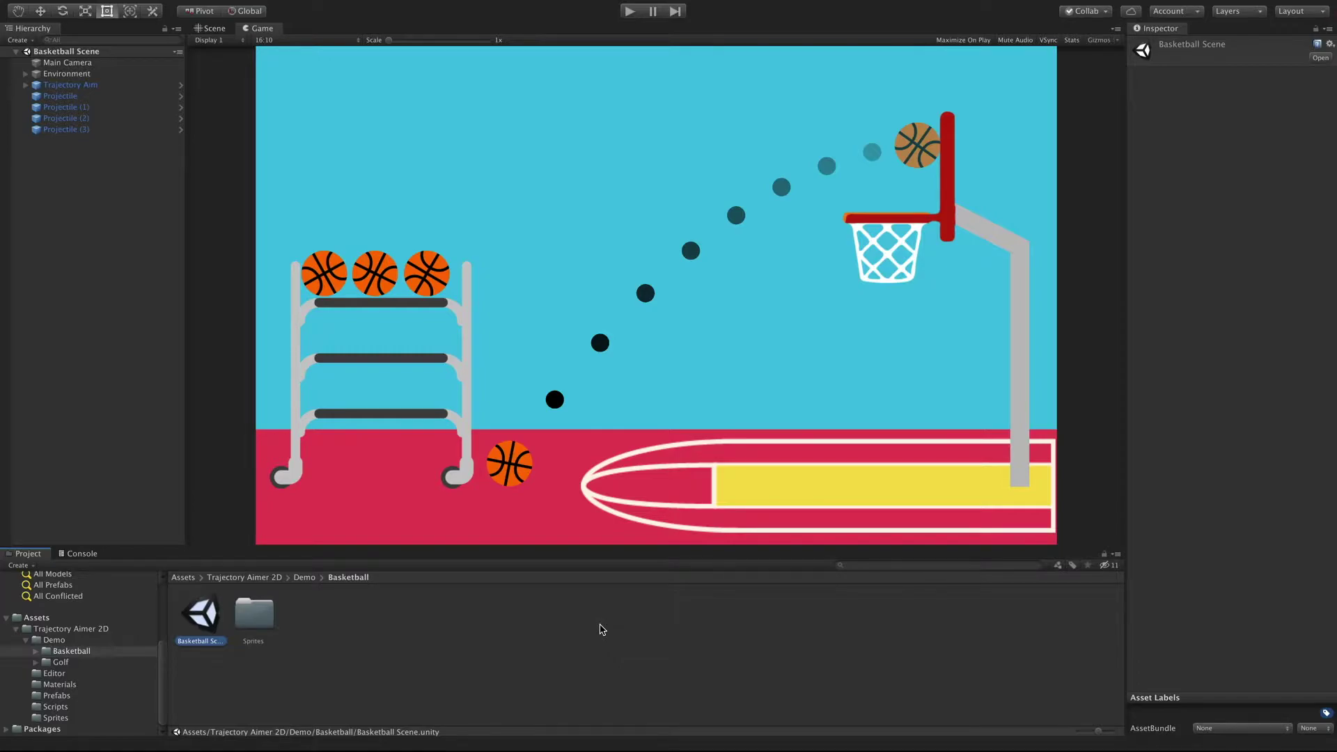
- Delete the existing Trajectory Aim object and all four Projectile objects from the Basketball Scene
left_click(73, 85)
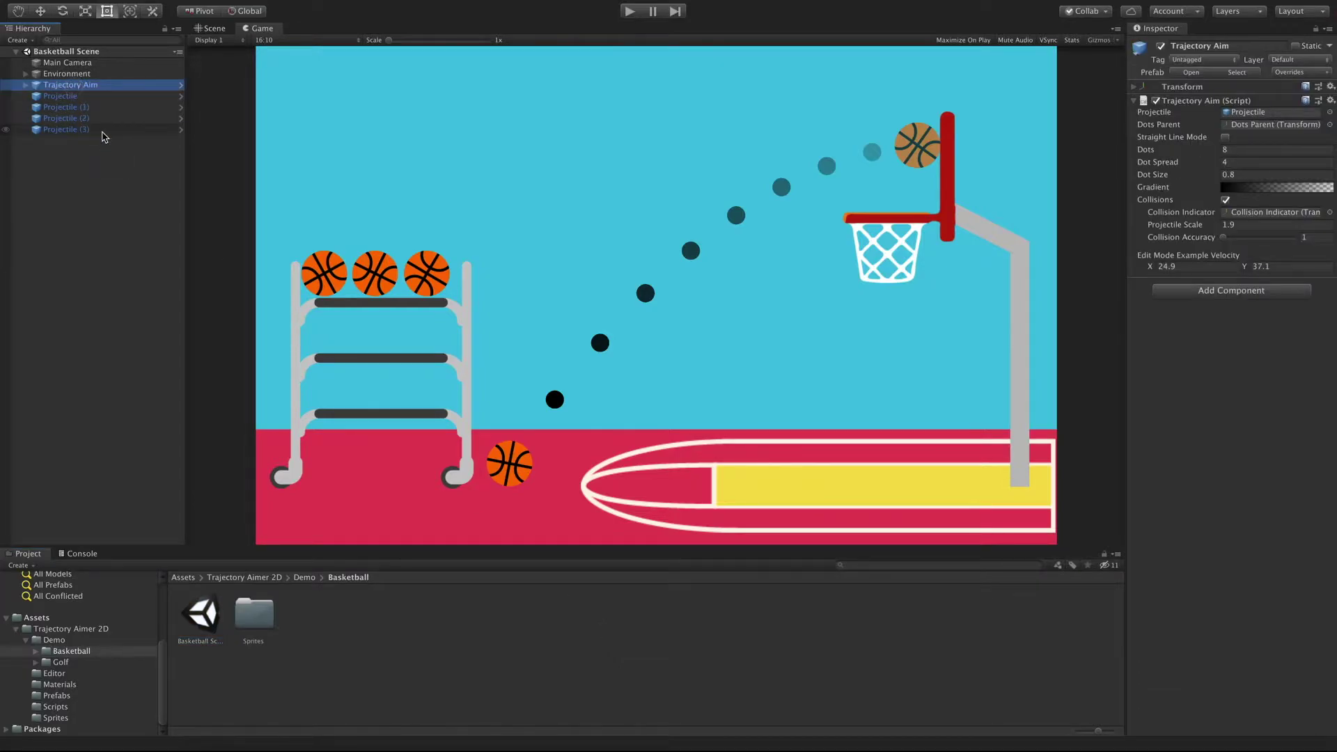
left_click(103, 131, "shift")
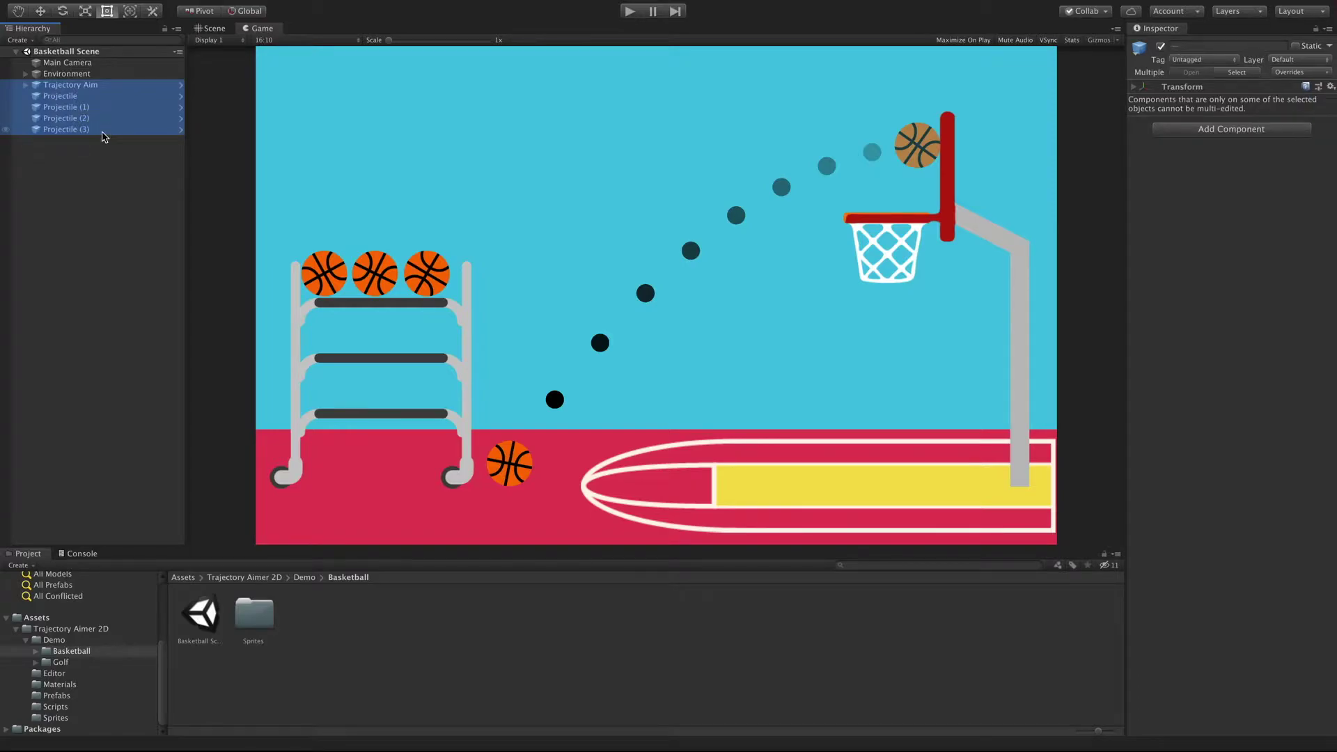
key("Delete")
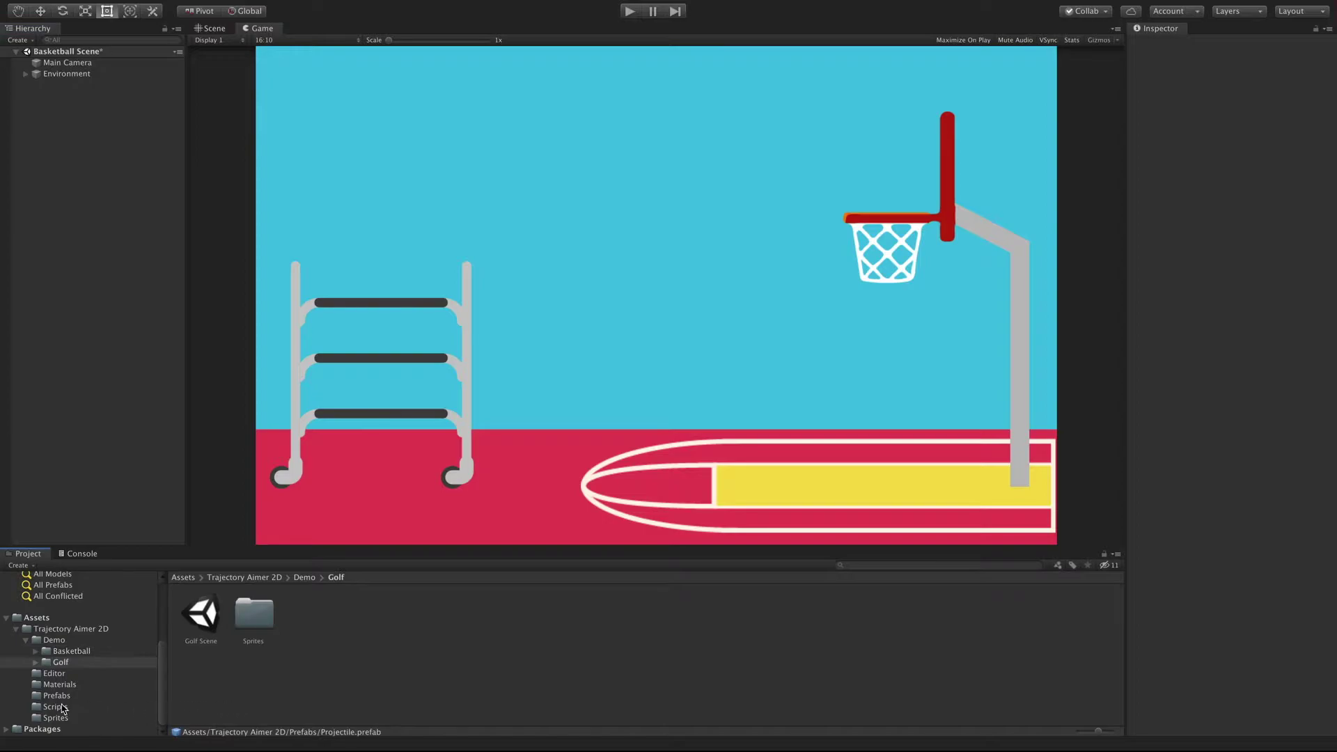
- Add the Projectile and Trajectory Aim prefabs from the package's Prefabs folder to the Basketball Scene
left_click(54, 695)
left_click(203, 625)
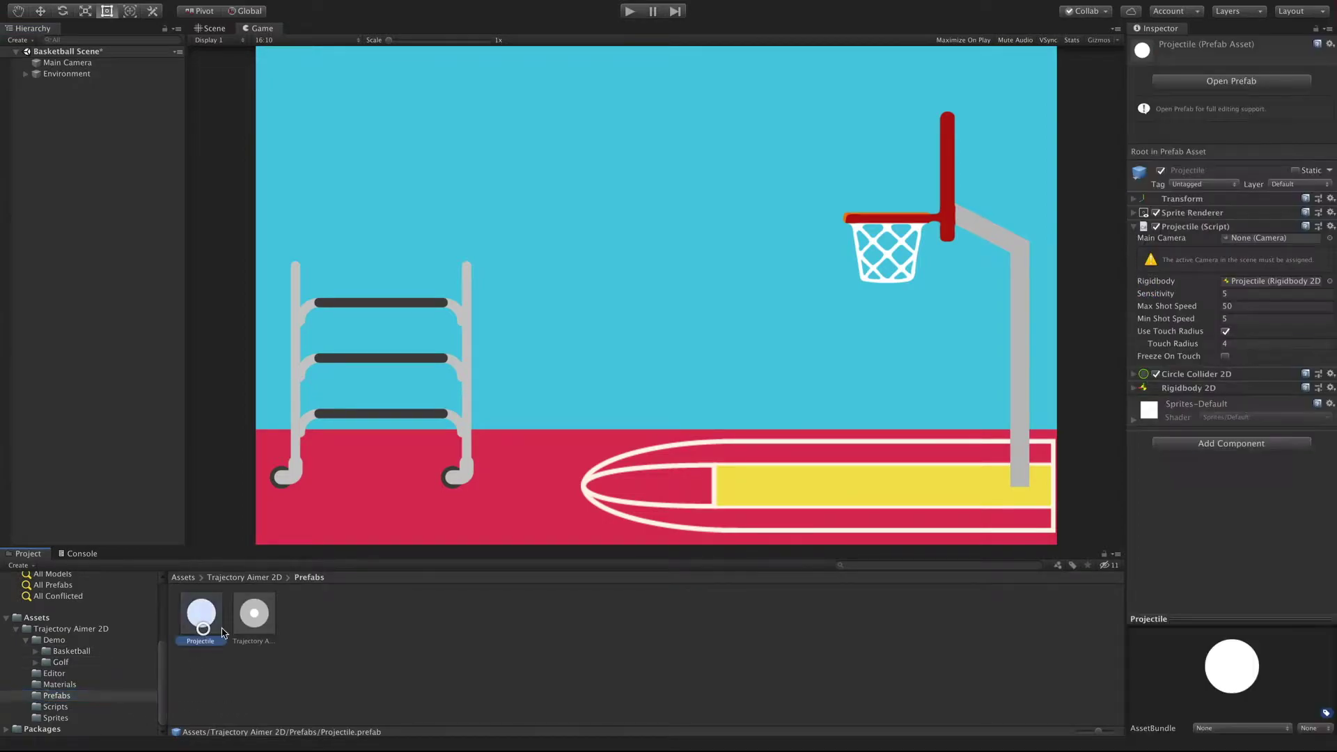
left_click(254, 616, "shift")
left_click_drag(261, 623, 125, 364)
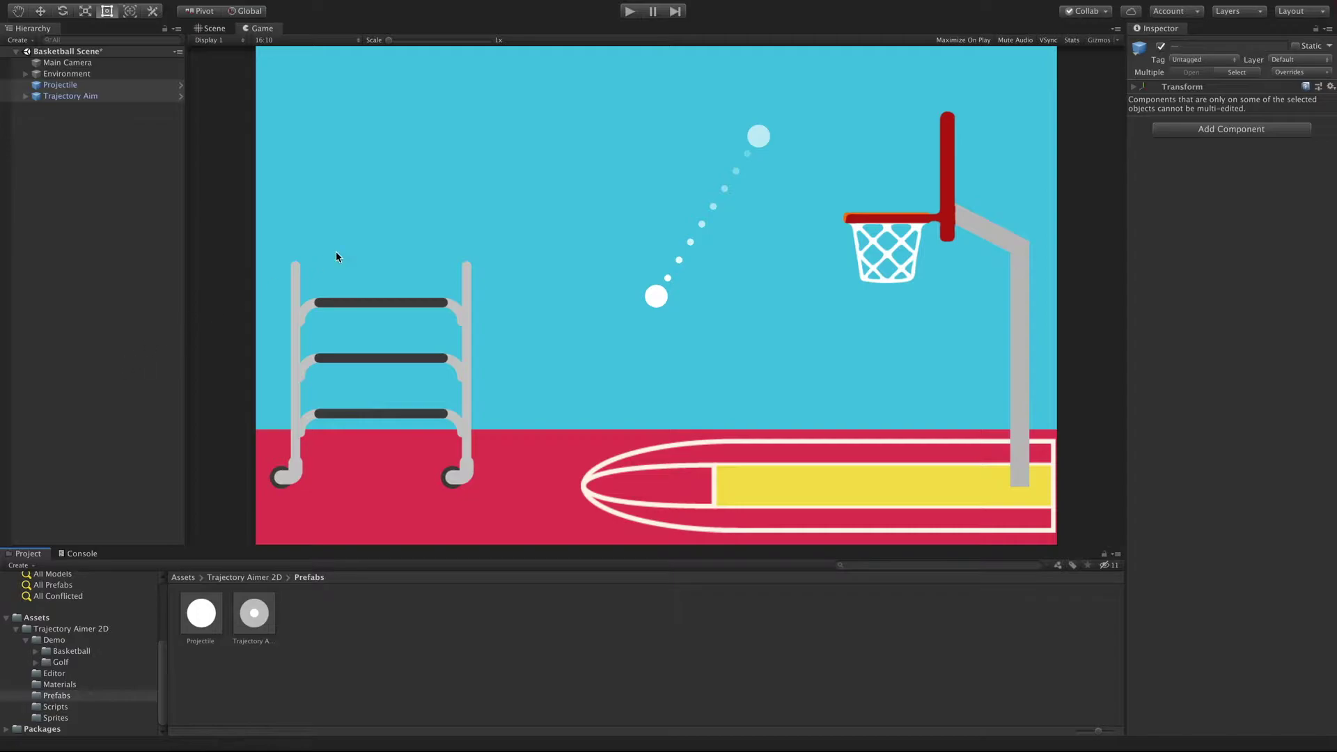
- Run the scene, launch a few test shots with the white projectile, and stop play mode
left_click(630, 11)
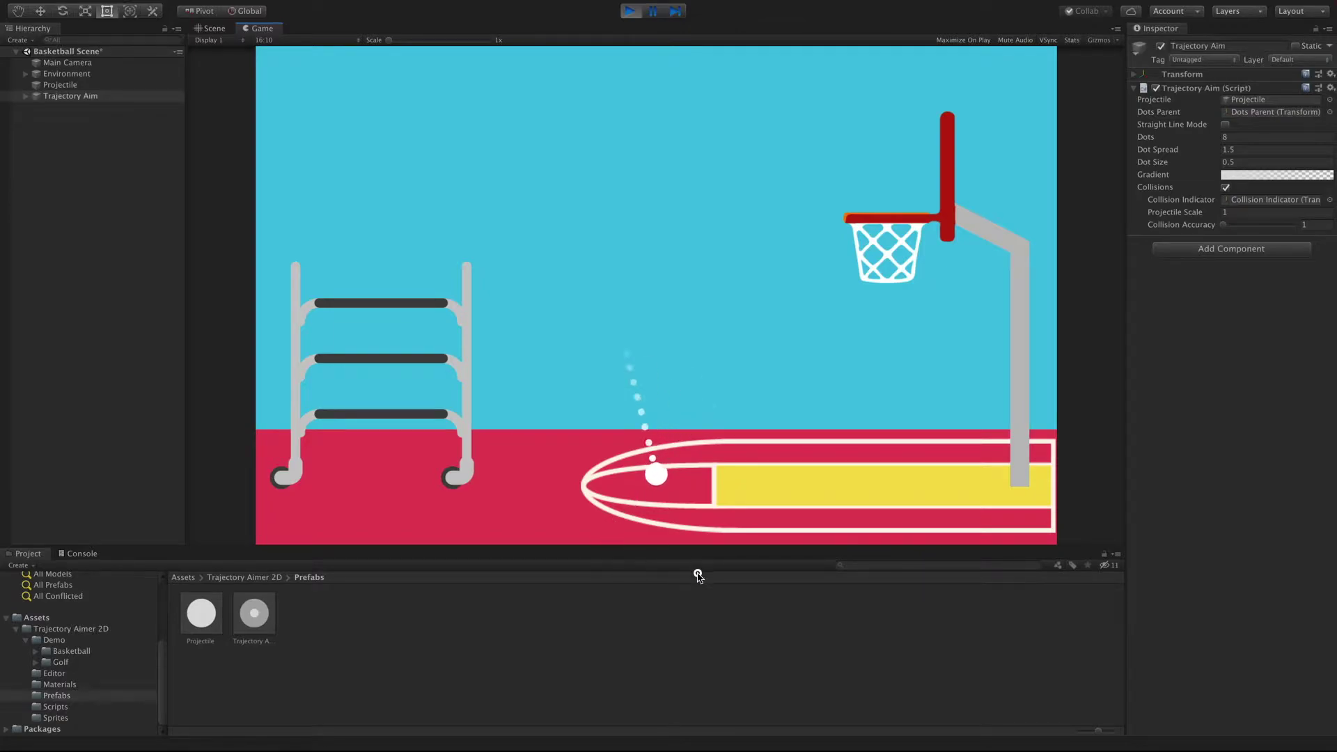
left_click_drag(824, 516, 701, 576)
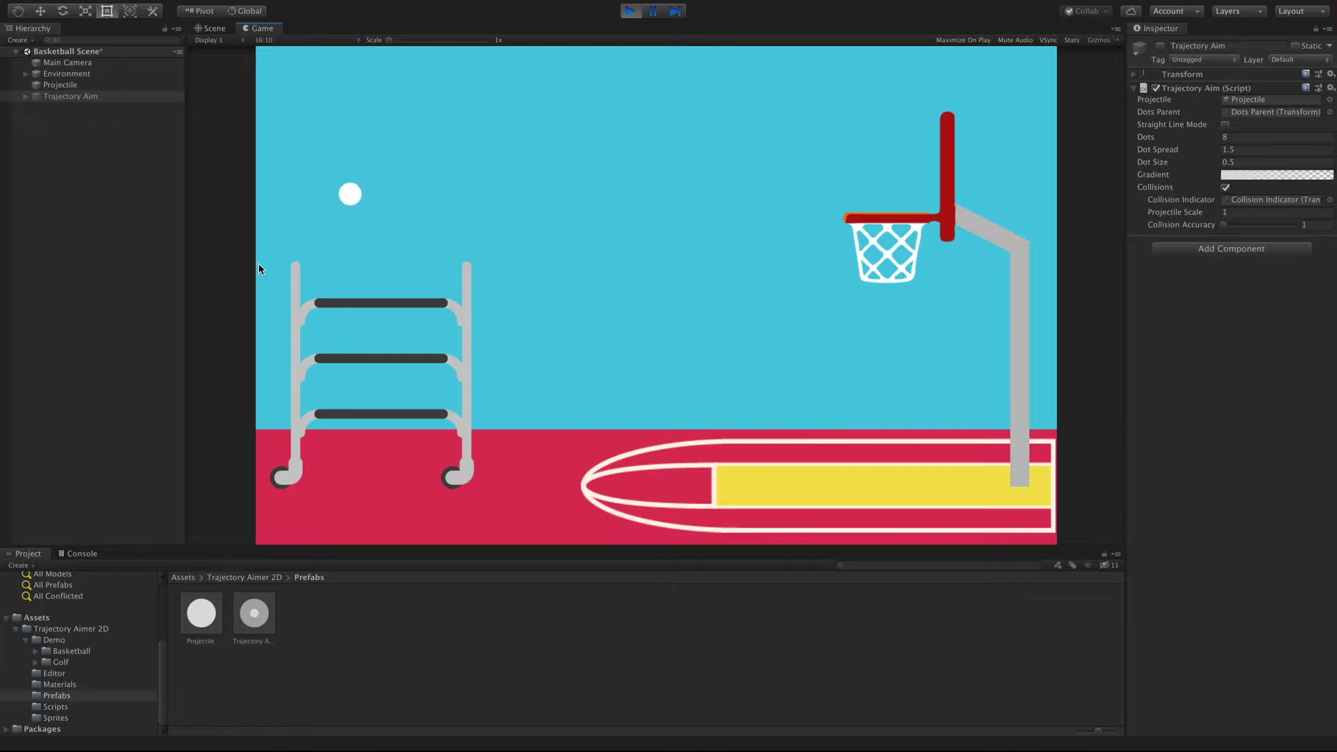
left_click_drag(585, 441, 575, 492)
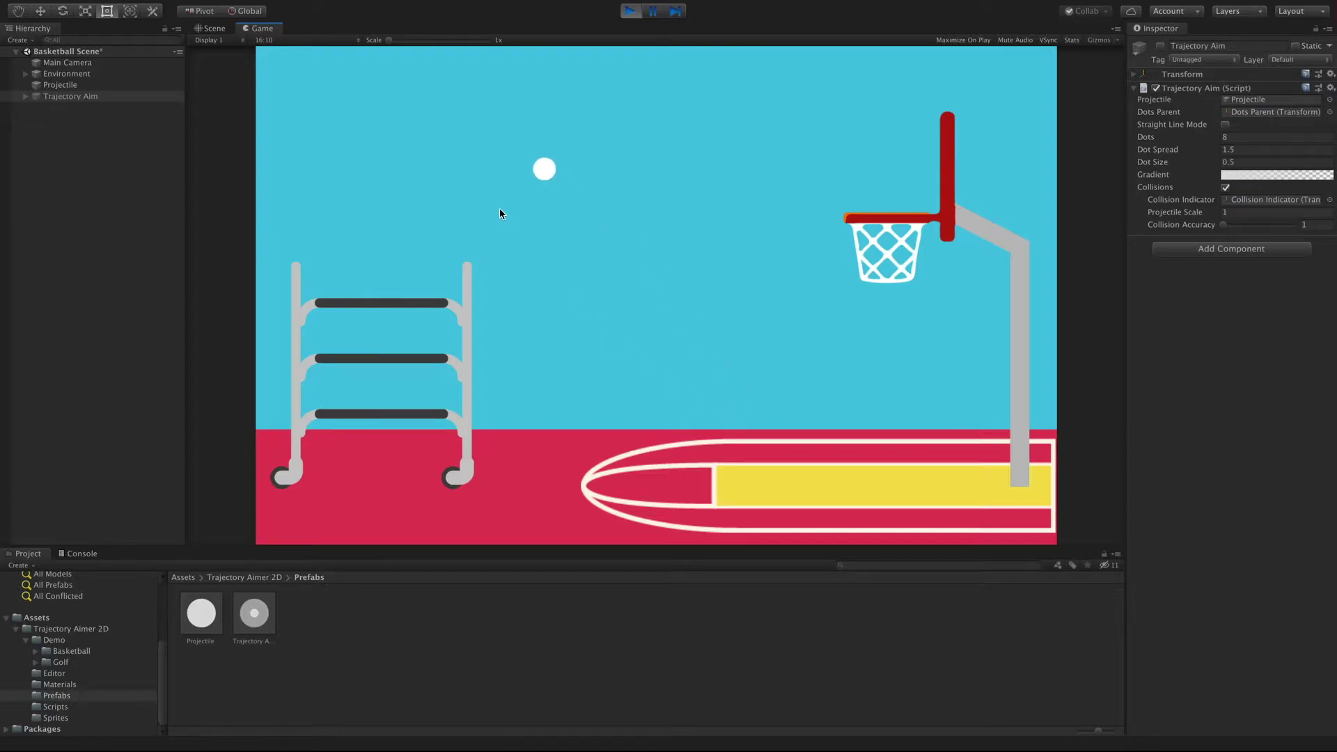
left_click(629, 11)
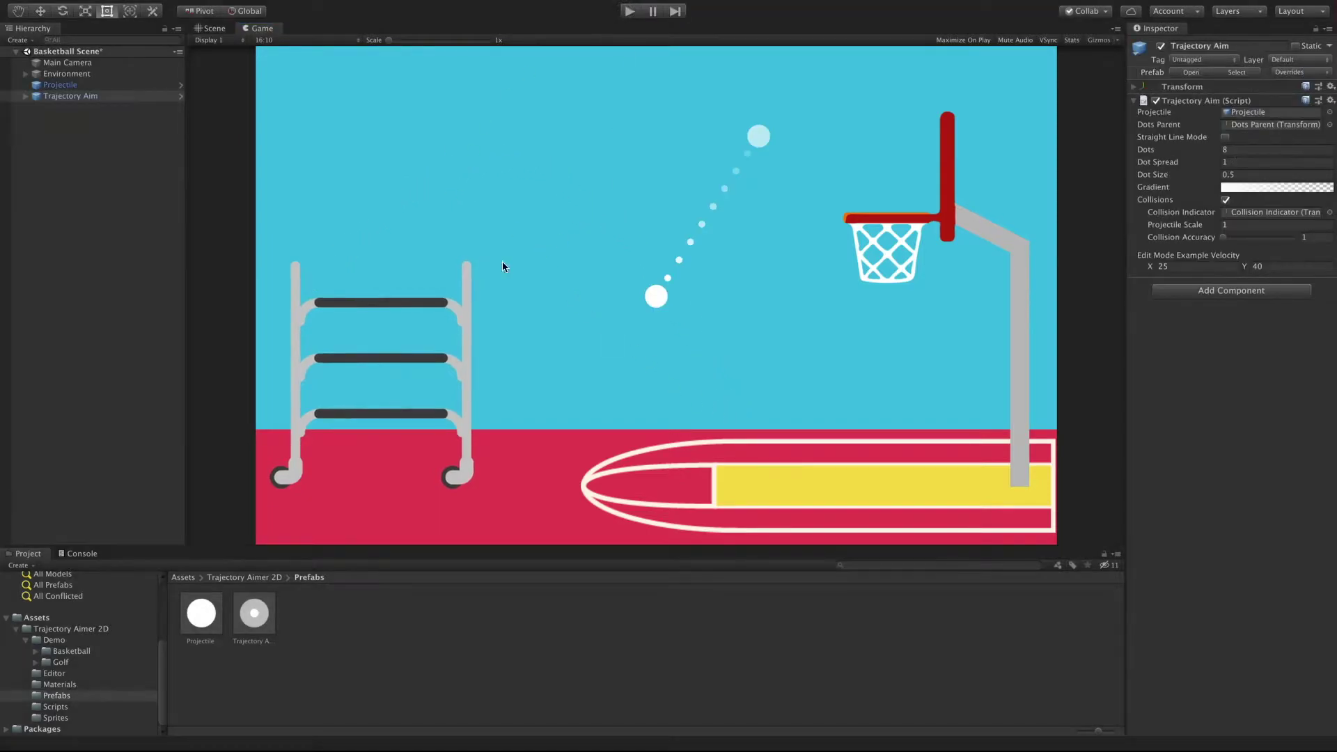
- Set the Gravity Scale of the Projectile's Rigidbody 2D to 5
left_click(164, 85)
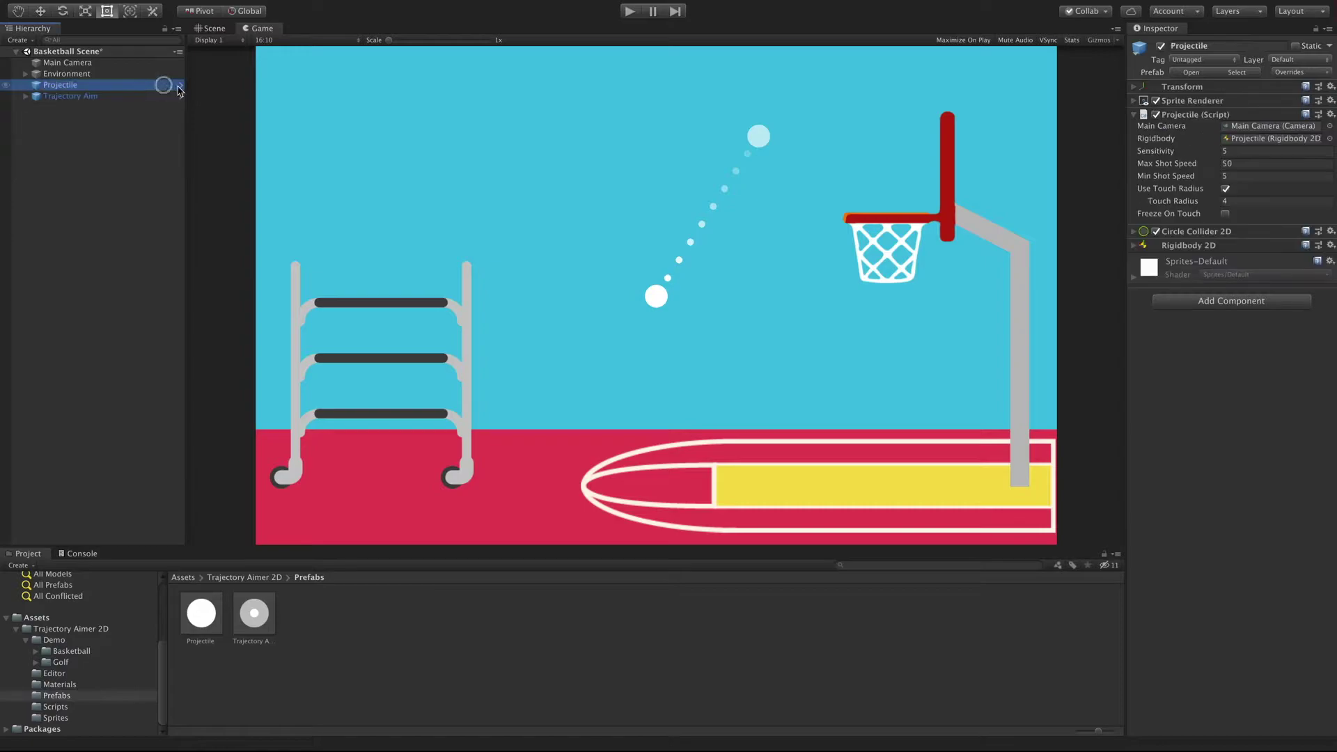
left_click(1146, 249)
left_click(1235, 344)
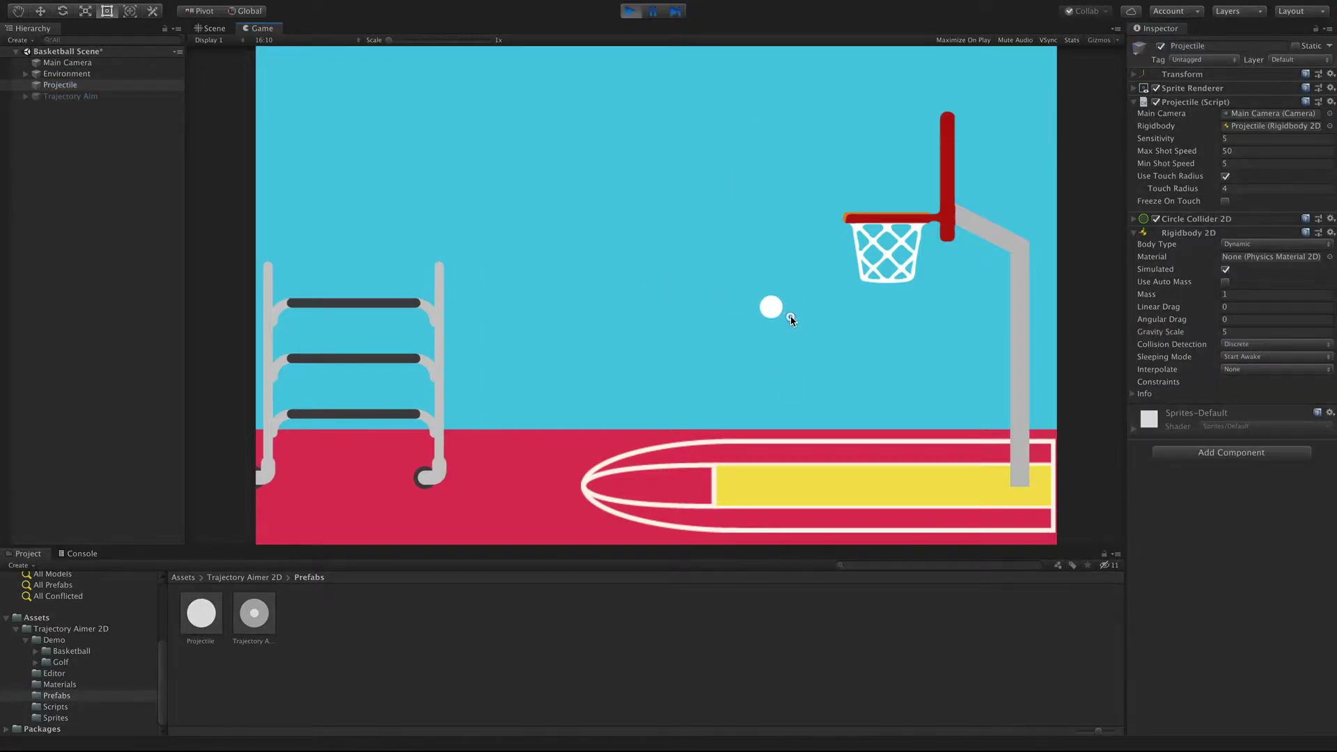
- Test shots with the stronger gravity in play mode and stop the game
left_click_drag(790, 320, 863, 457)
left_click_drag(502, 288, 436, 381)
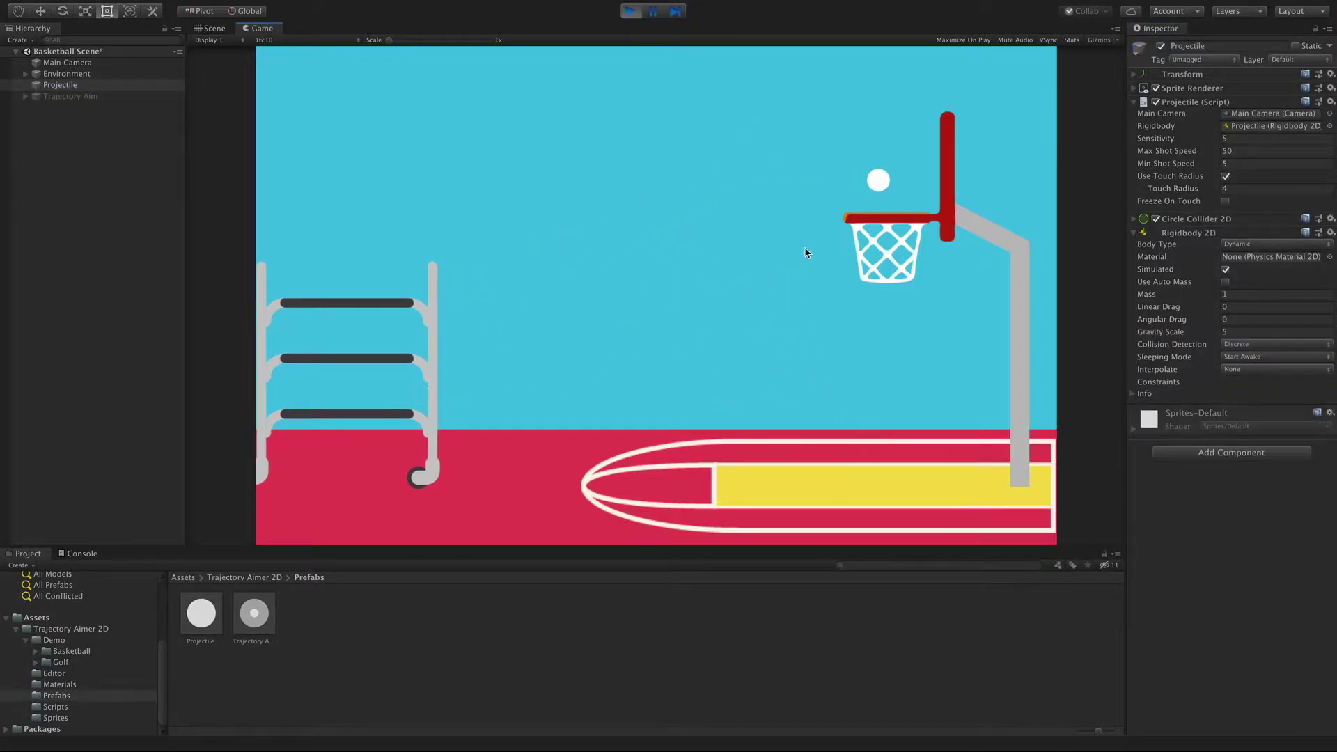
left_click(632, 13)
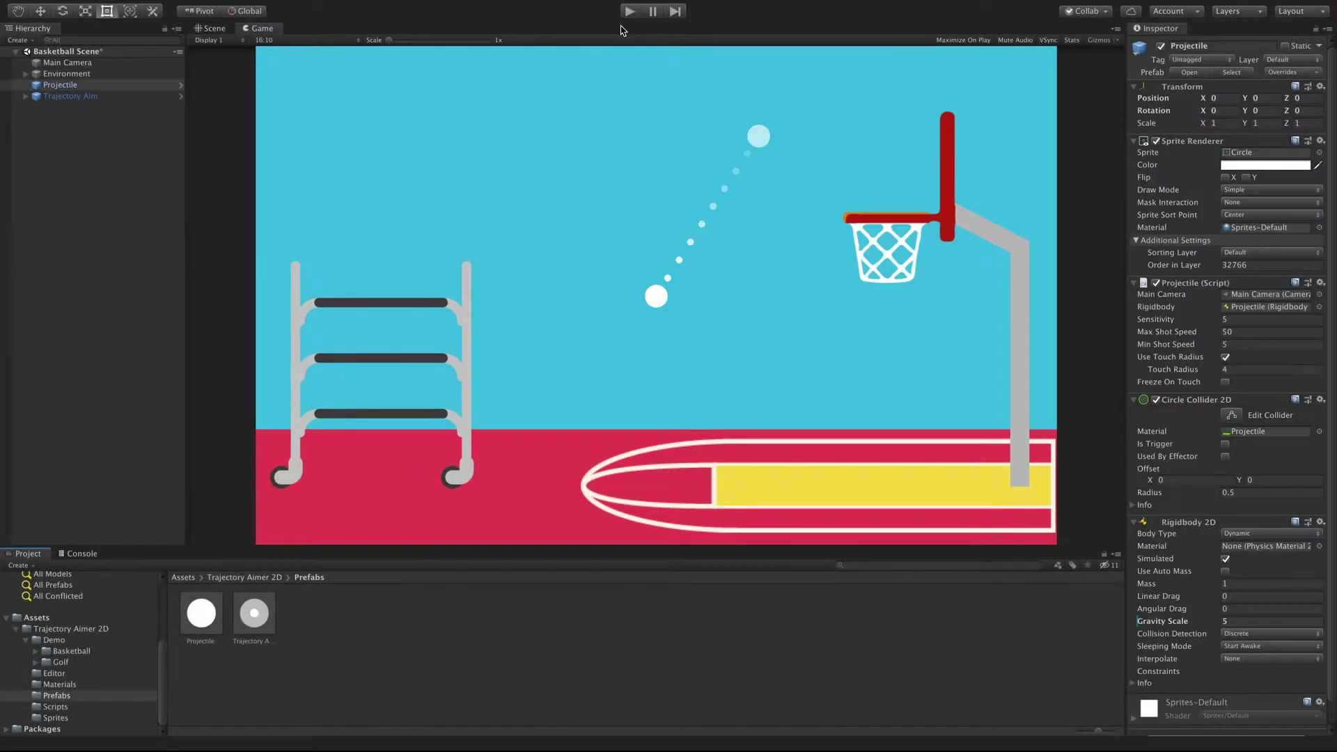
- Assign the Basketball sprite to the Projectile's Sprite Renderer and tint it orange, about FF8619
left_click(36, 651)
left_click(75, 662)
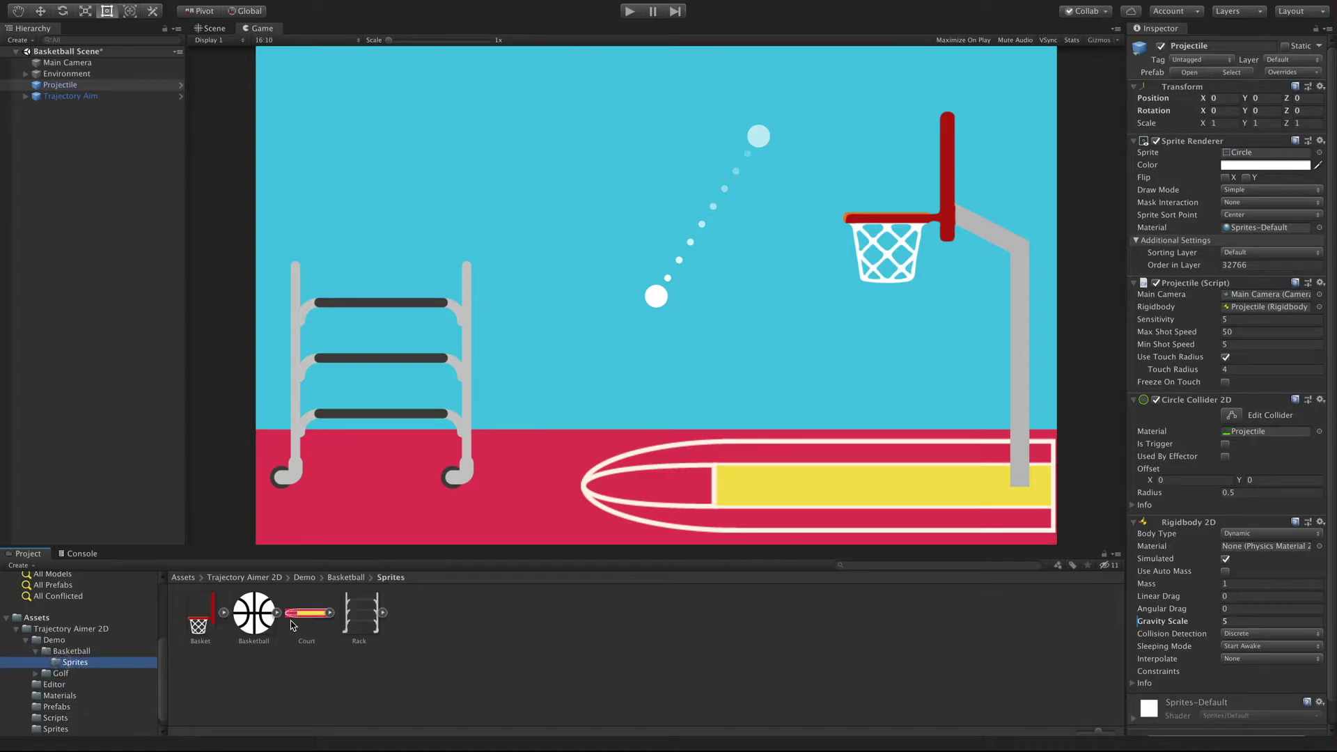
left_click_drag(253, 612, 1246, 152)
left_click(1263, 165)
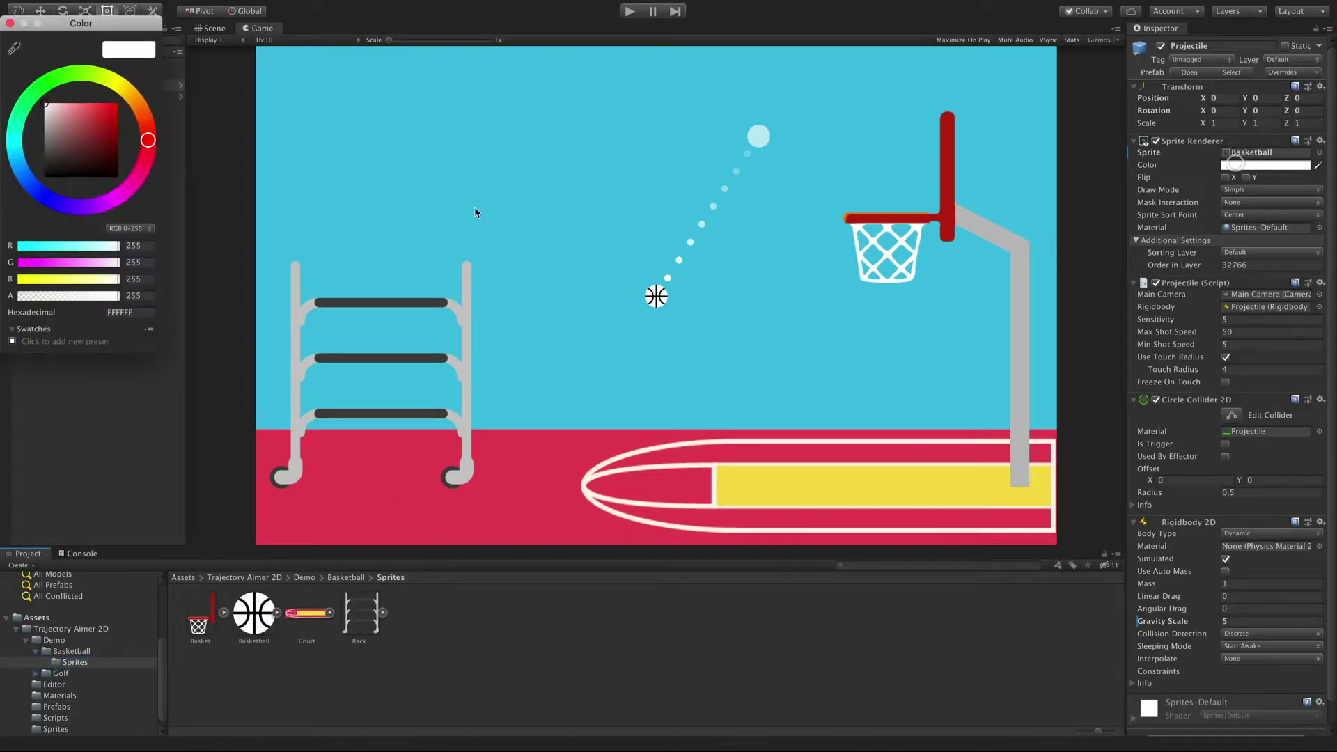
left_click_drag(153, 121, 140, 108)
left_click(111, 103)
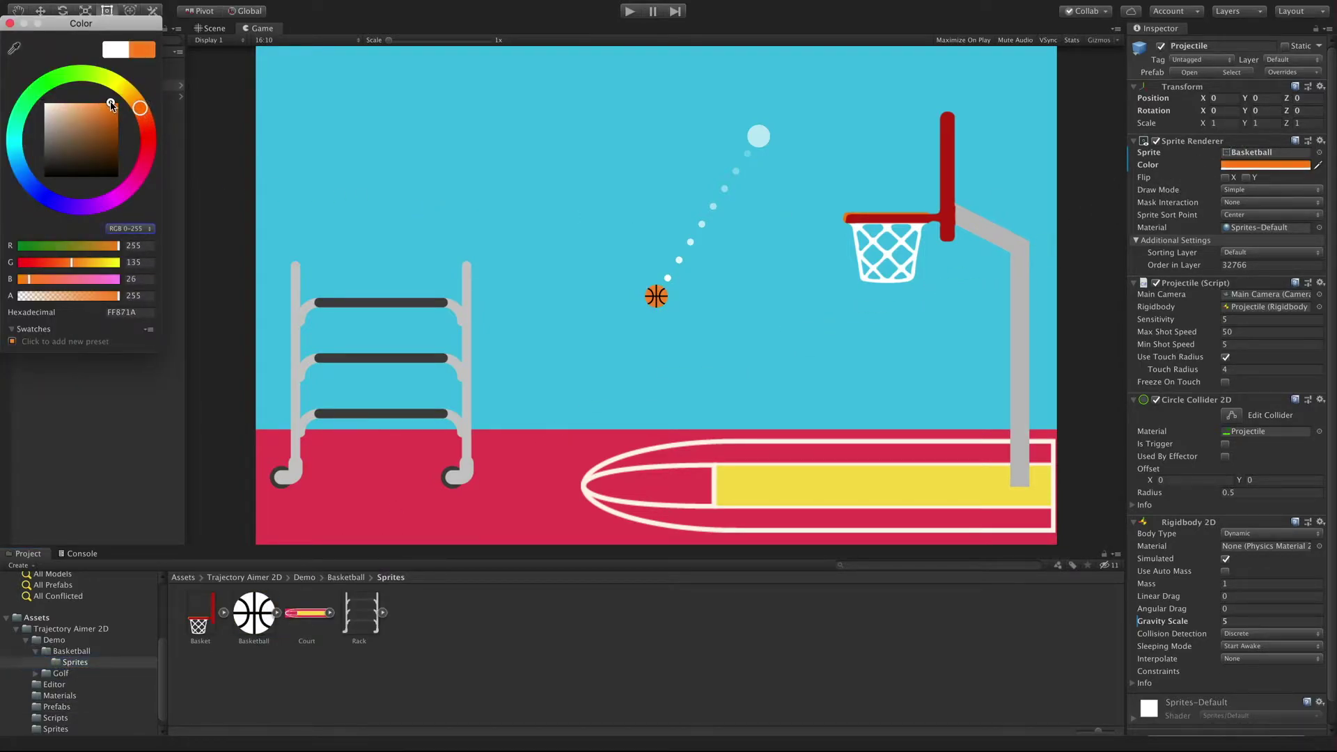
left_click(10, 24)
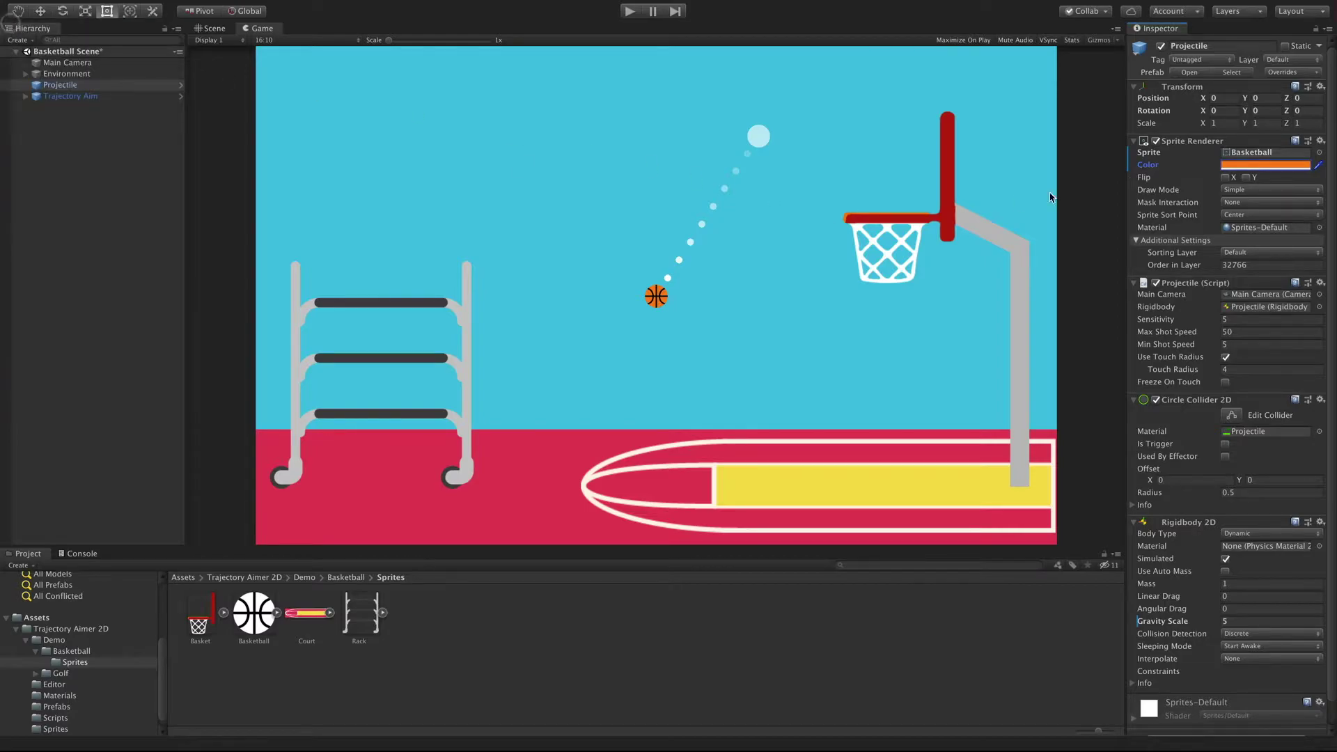
- Set the Projectile's X and Y scale to 2 and its sprite's Order in Layer to 0
left_click(1217, 123)
type("2")
key("Tab")
type("2")
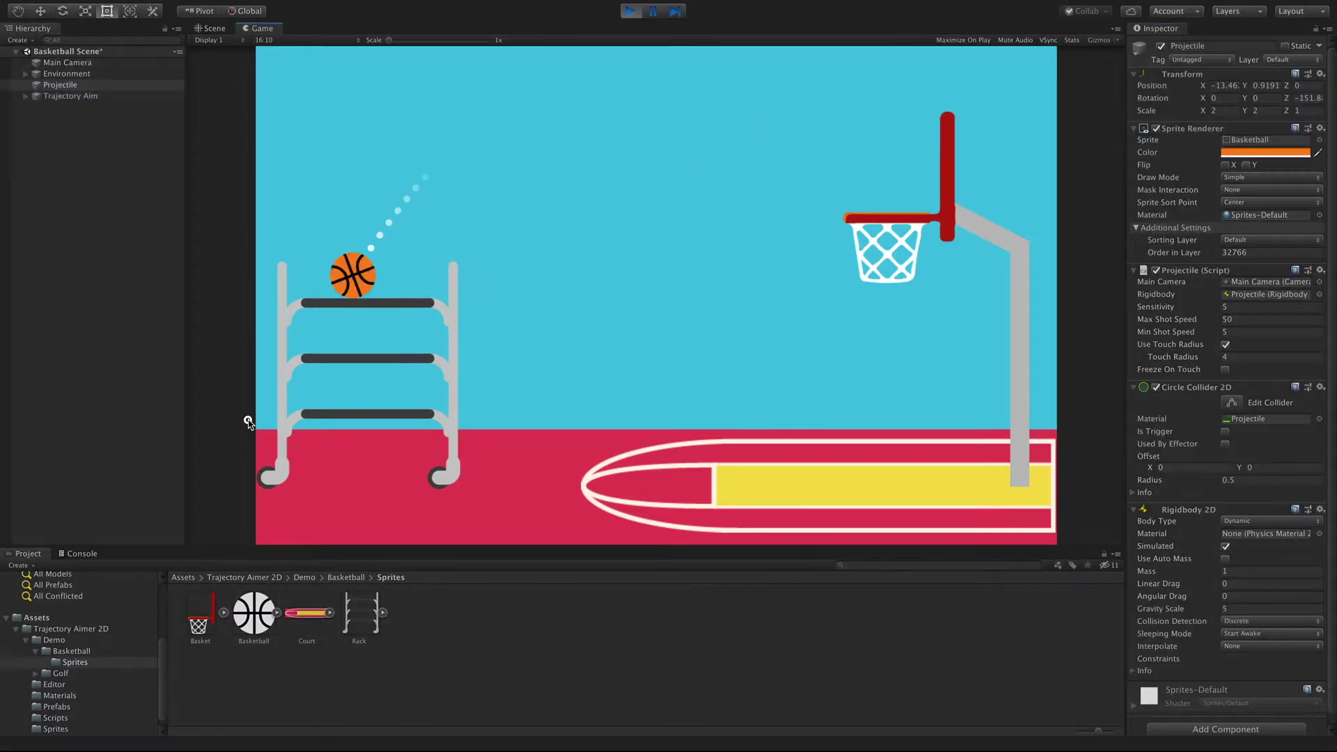
left_click_drag(248, 421, 244, 420)
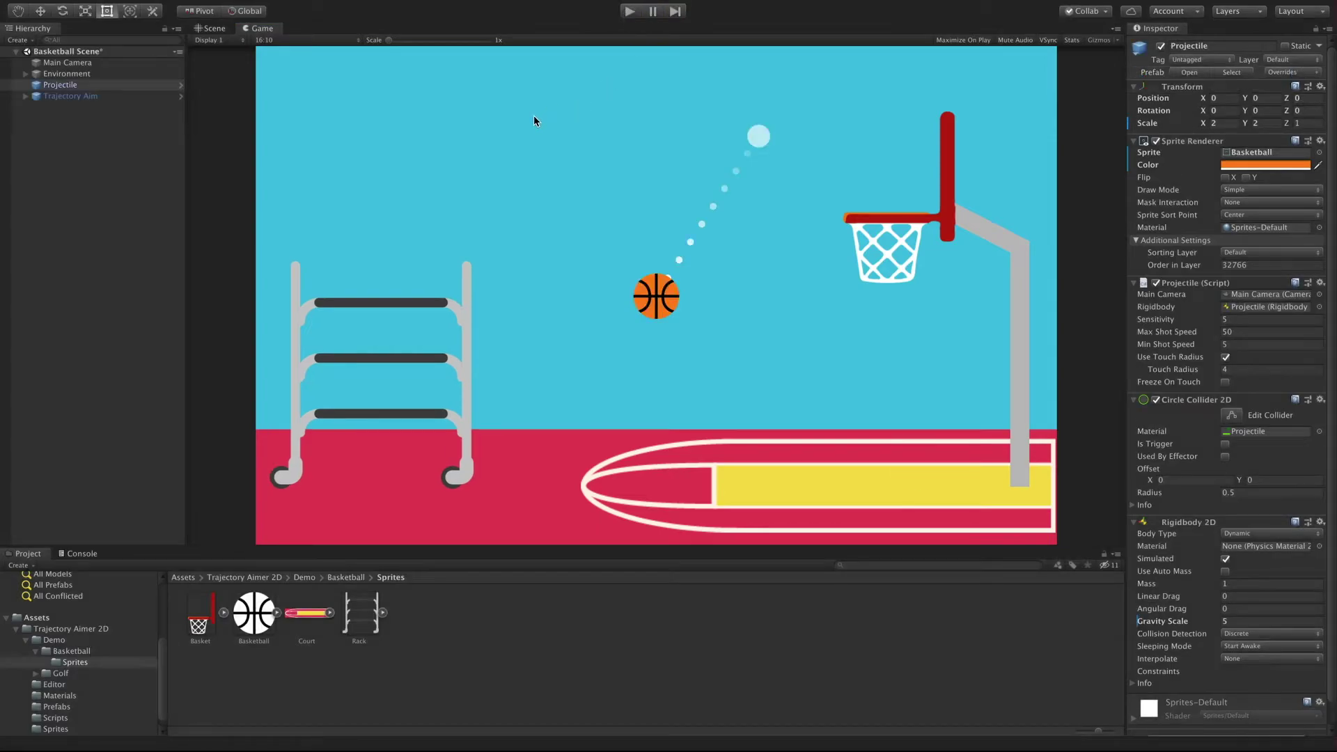
left_click(1230, 267)
type("0")
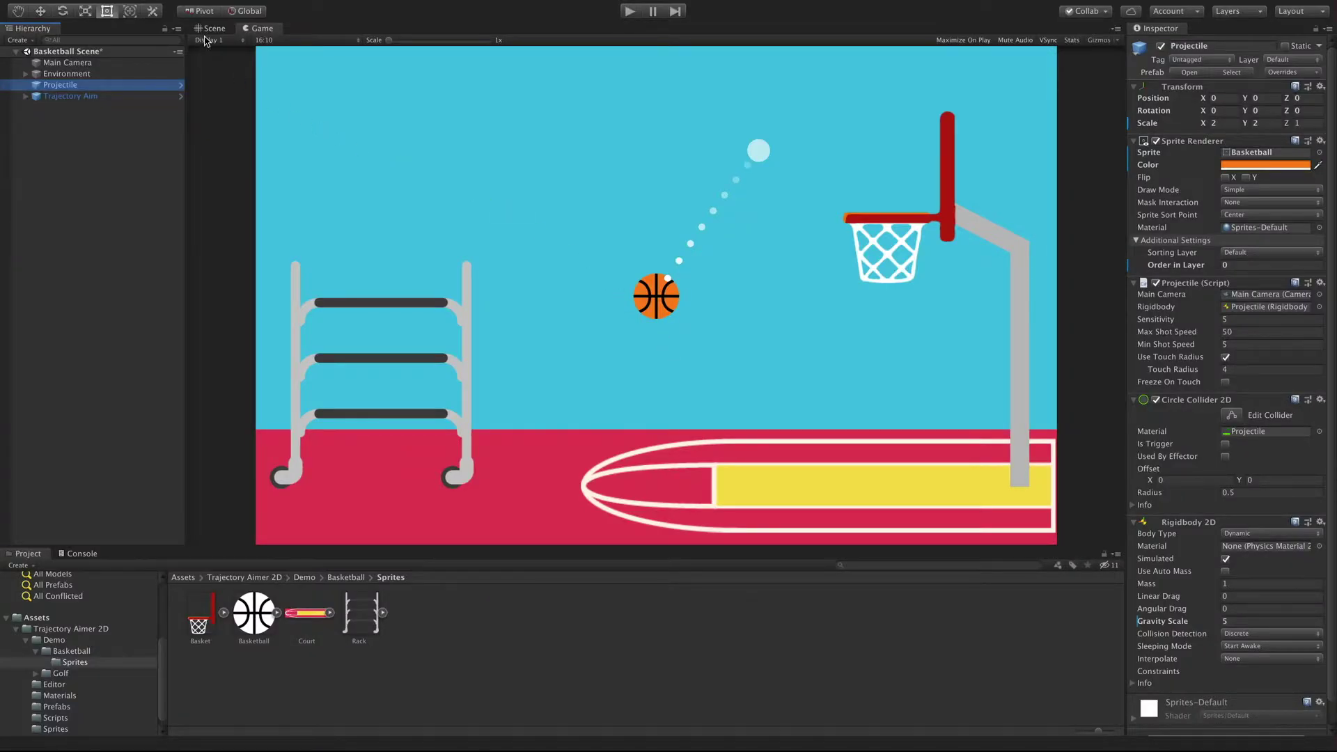
- Move the Projectile onto the court beside the base of the ball rack, at about X -5.59, Y -7.07
left_click(208, 29)
left_click_drag(701, 319, 615, 428)
- Configure Trajectory Aim with 9 dots, a dot spread of 4 and a dot size of 0.8
left_click(134, 97)
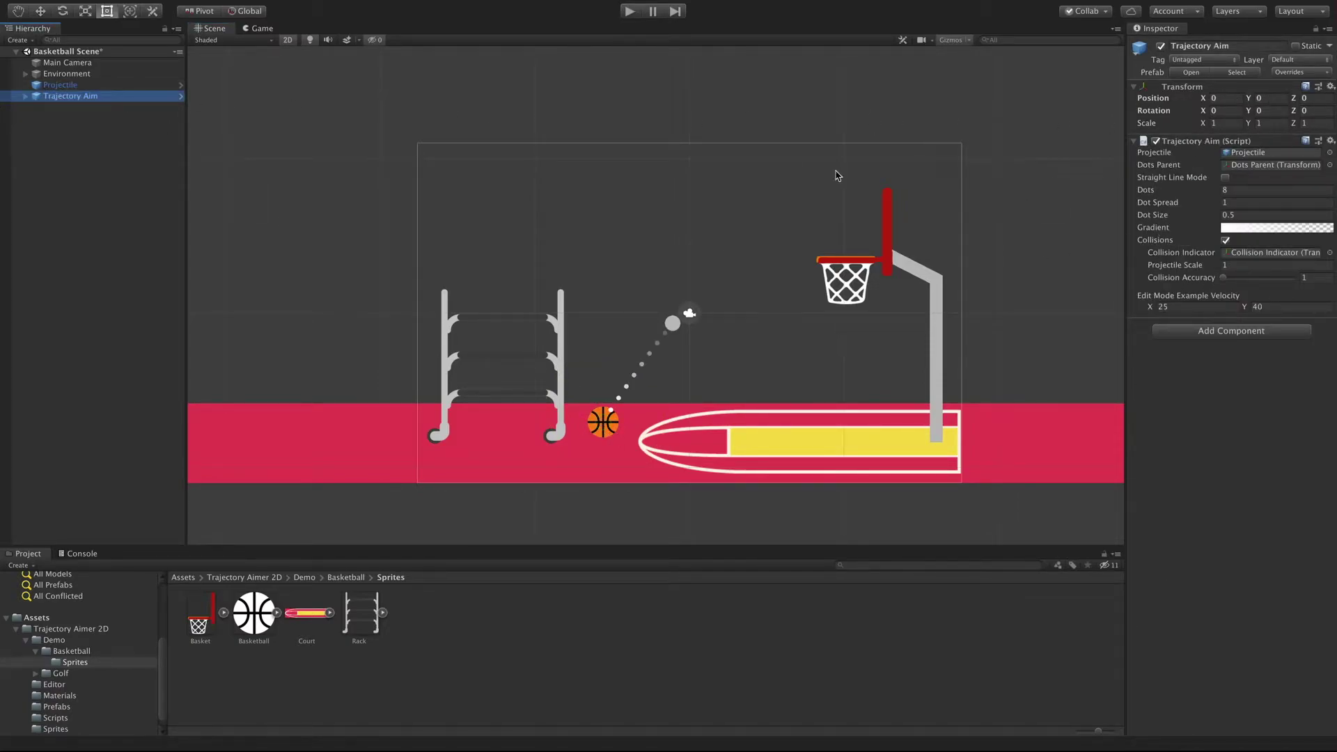
left_click(261, 28)
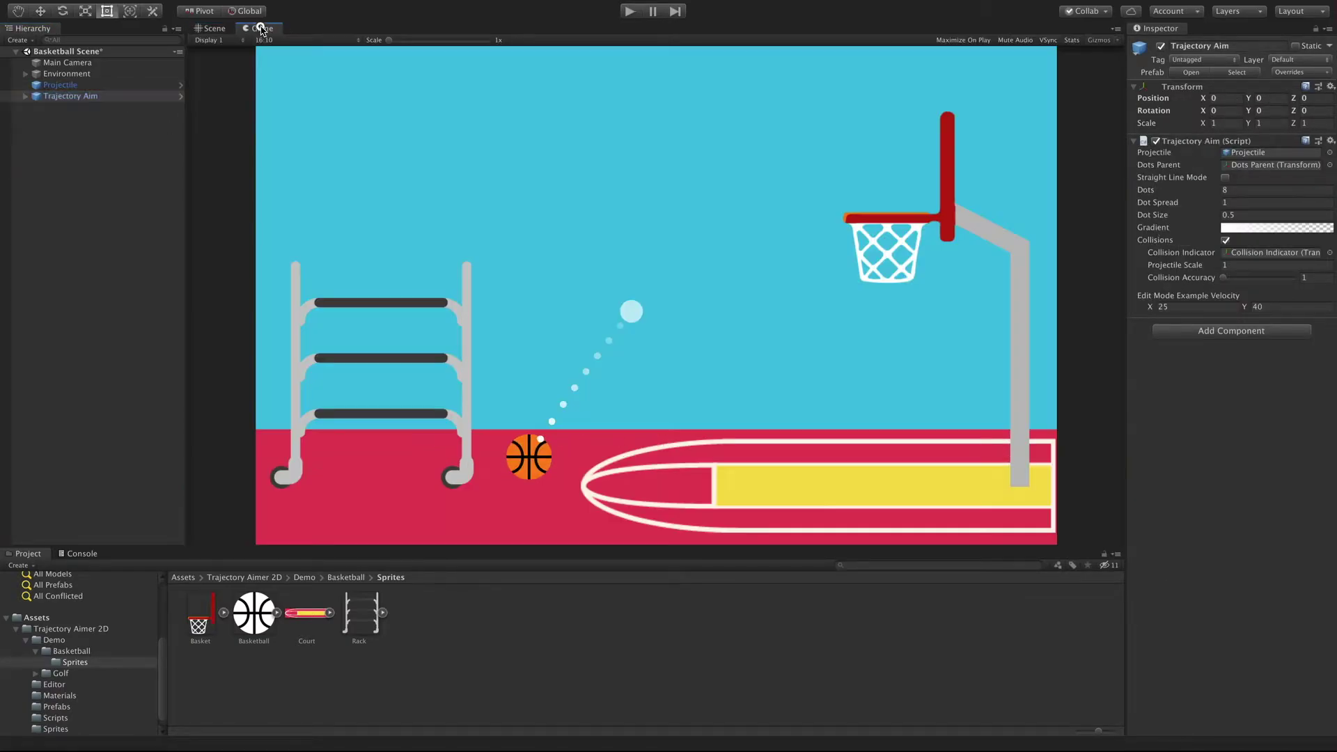
left_click(1181, 204)
left_click_drag(1181, 204, 1245, 208)
left_click(1241, 191)
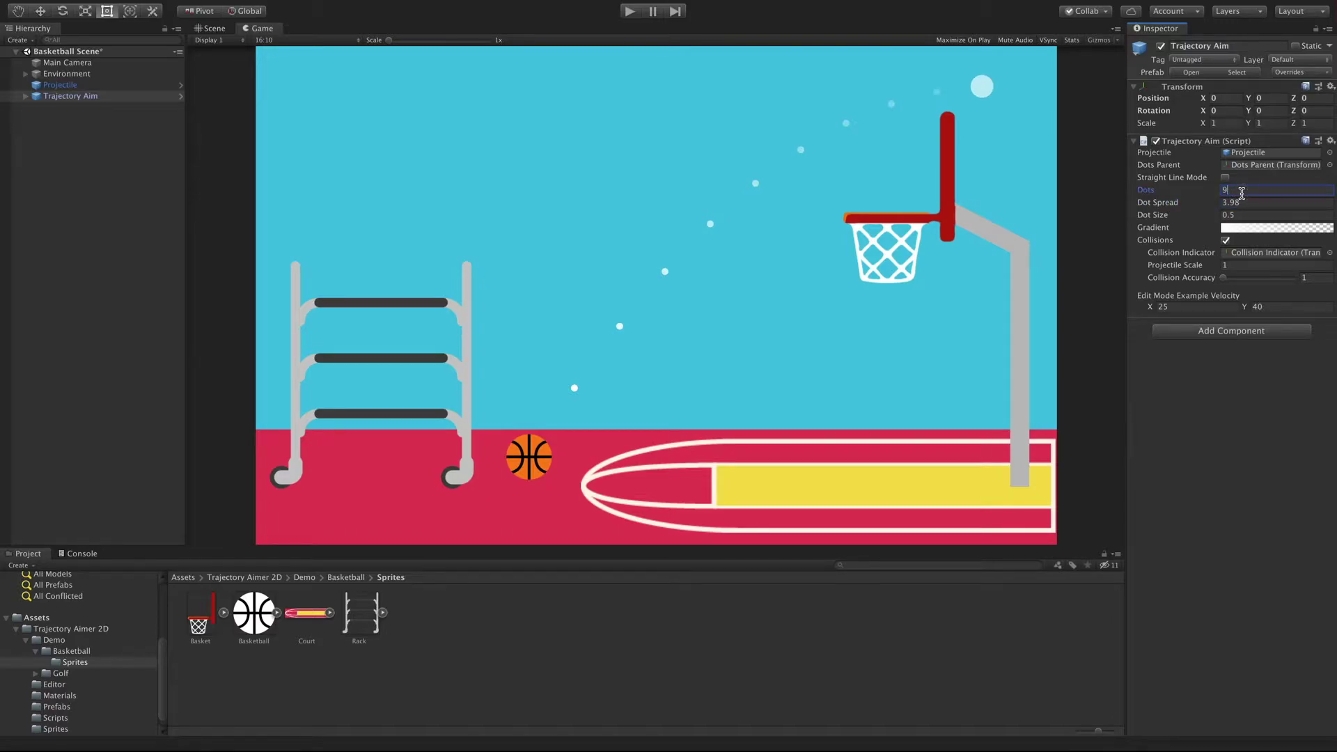
left_click(1230, 213)
type("0.8")
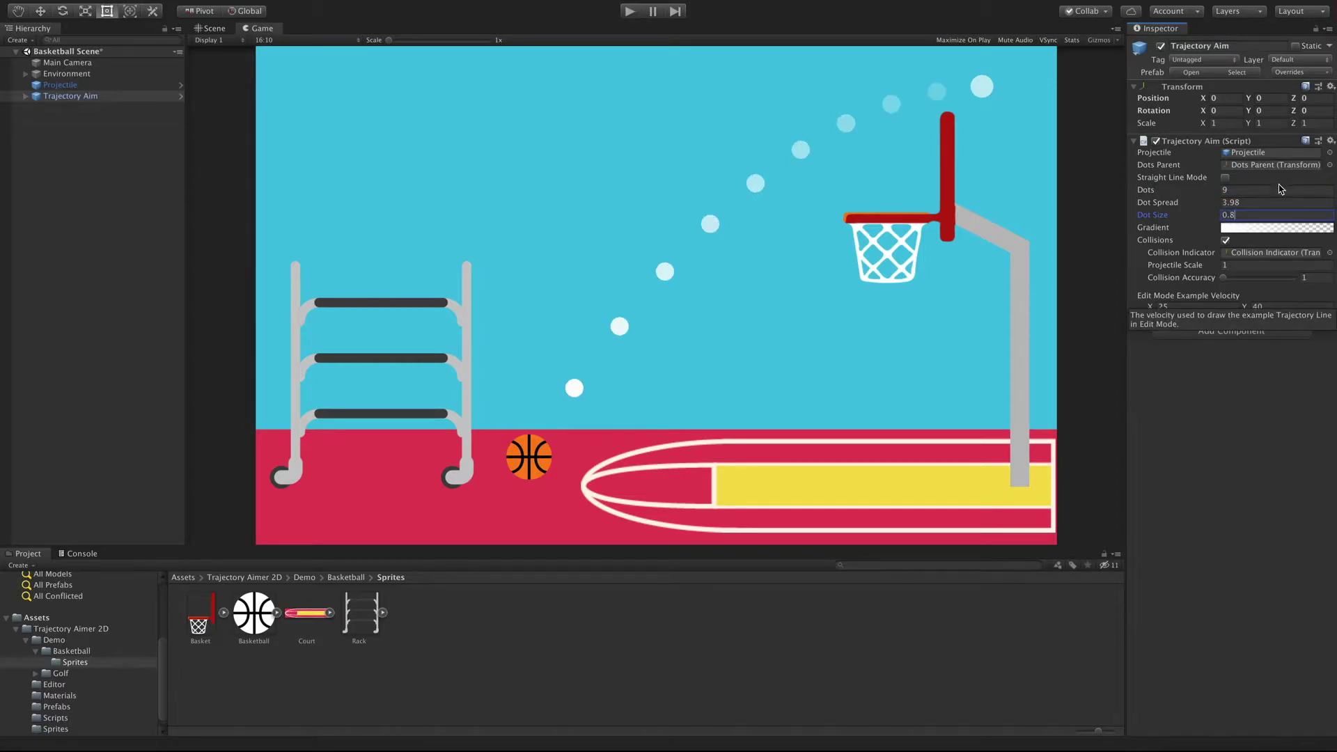
- Change both colour stops of the Trajectory Aim gradient to black and test a shot in play mode
left_click(1267, 227)
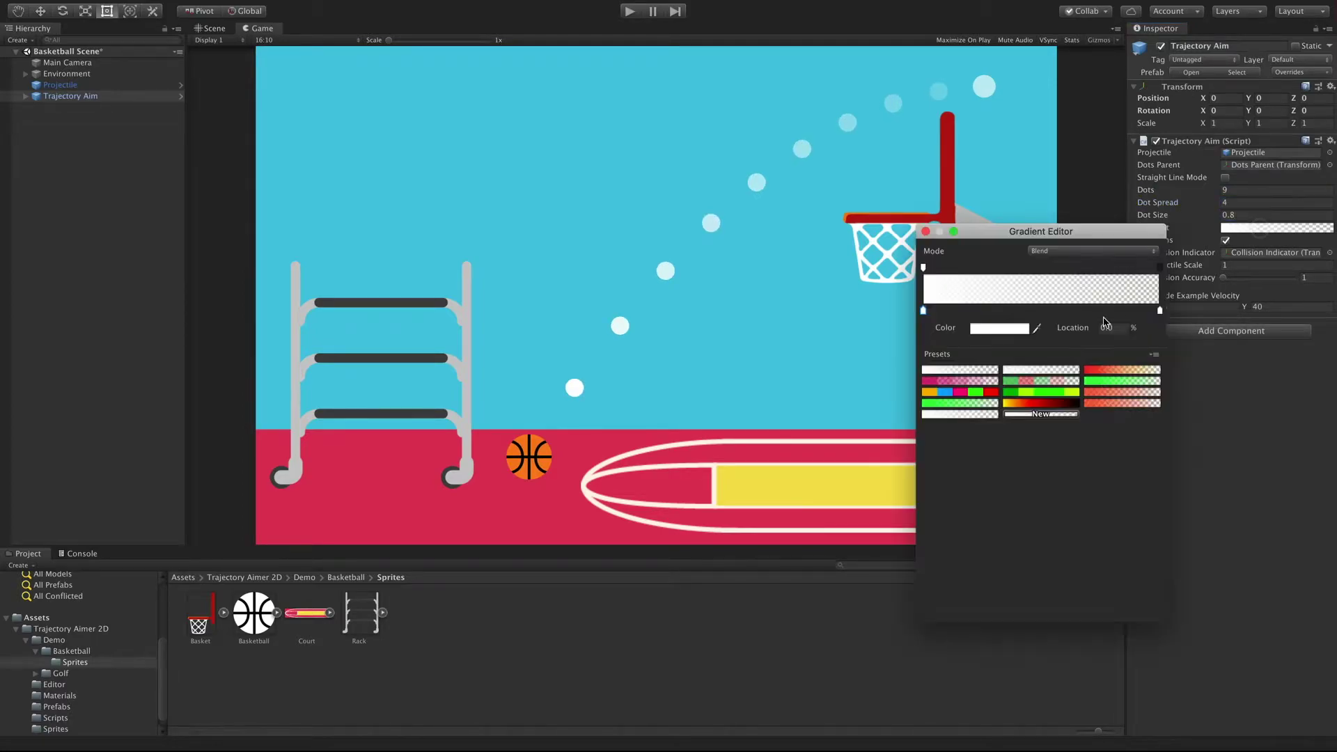
left_click(1018, 331)
left_click_drag(111, 124, 13, 215)
left_click(10, 25)
left_click(1159, 310)
left_click(1036, 328)
left_click(923, 312)
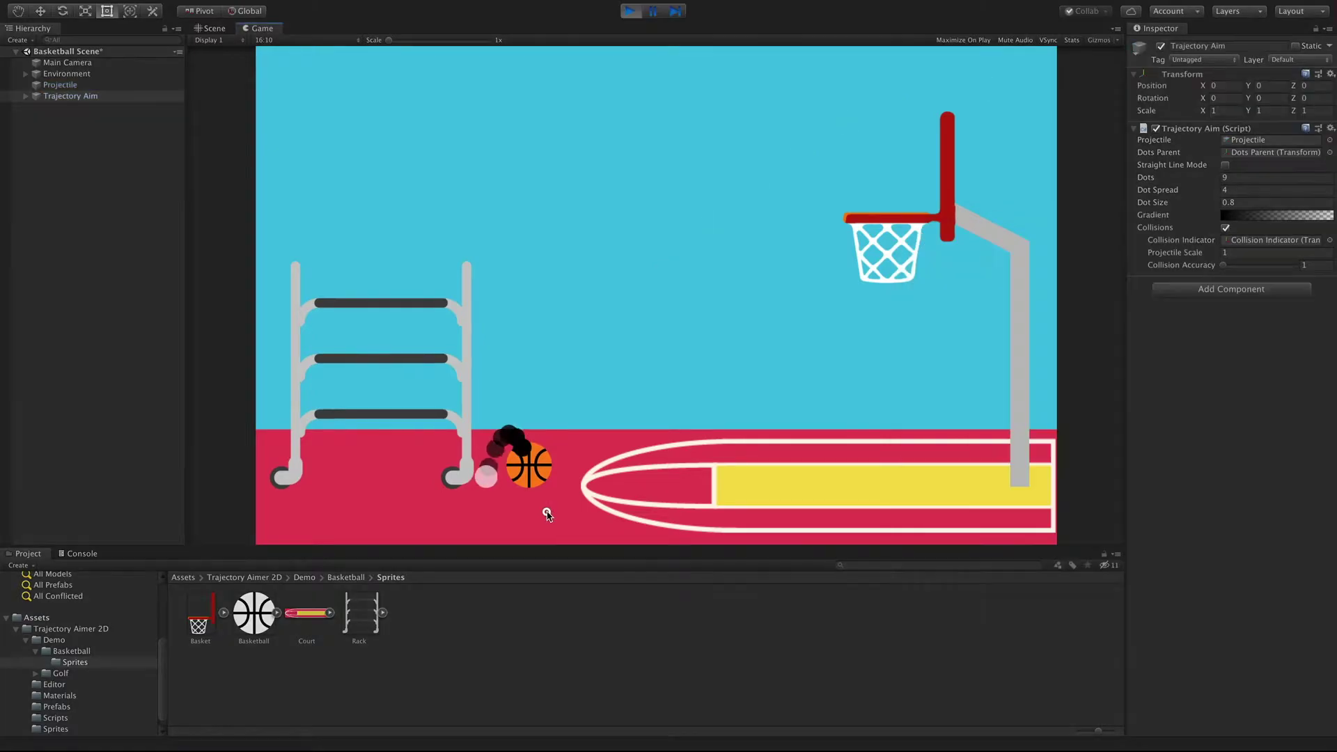
left_click_drag(546, 510, 415, 624)
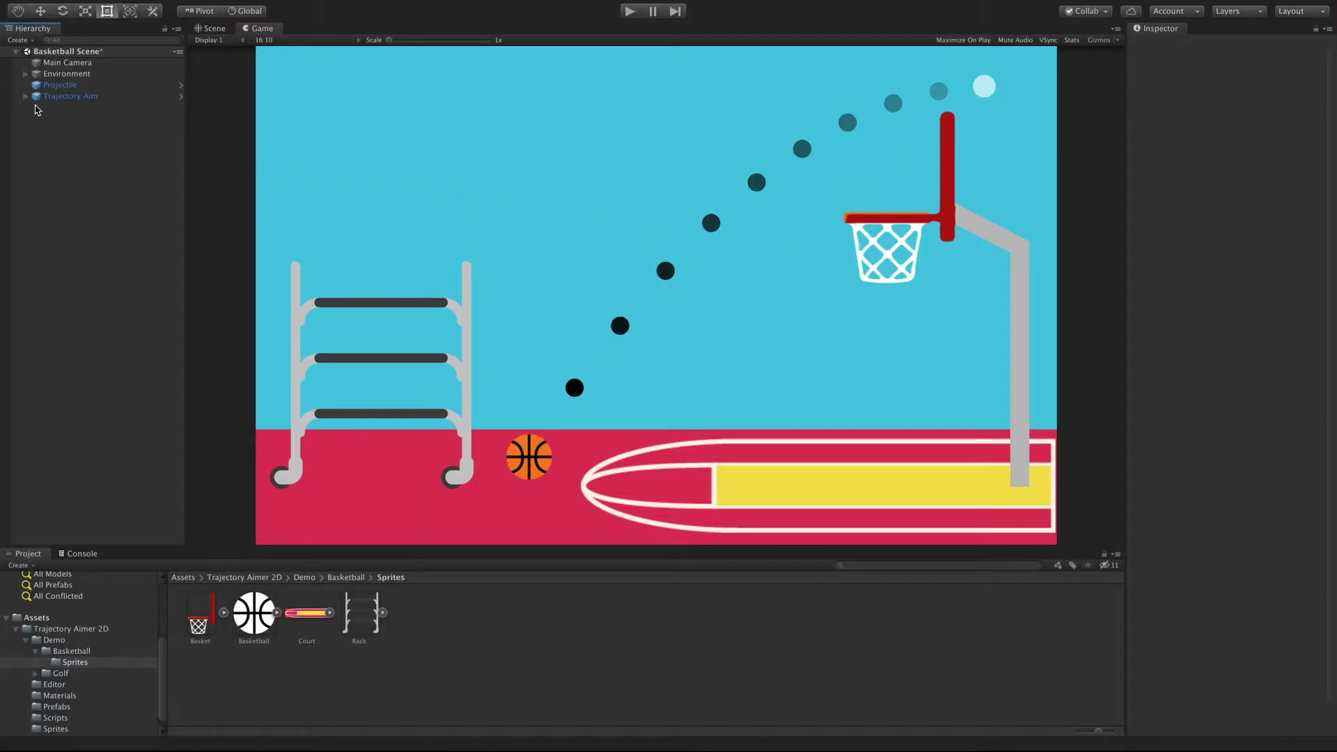
- Copy the Projectile's Sprite Renderer component and paste its values onto the Collision Indicator's Sprite Renderer
left_click(25, 96)
left_click(70, 118)
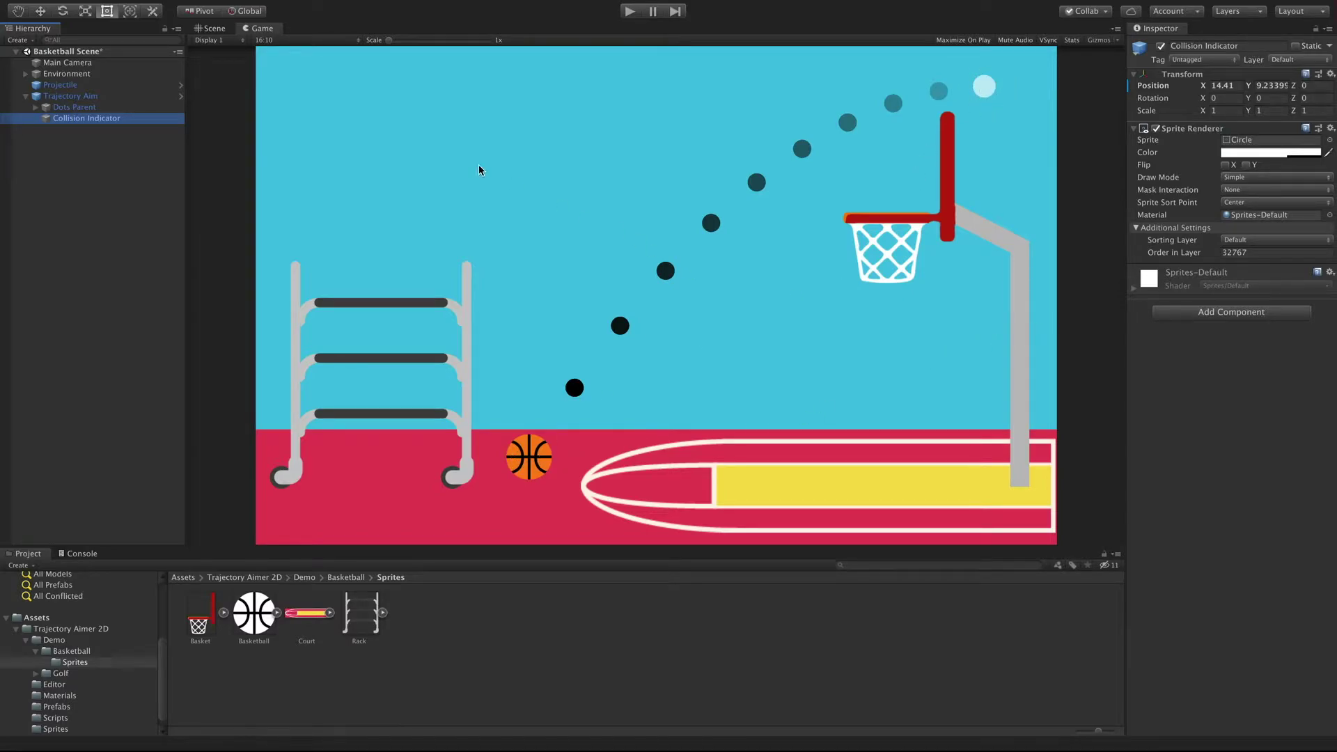
left_click(113, 85)
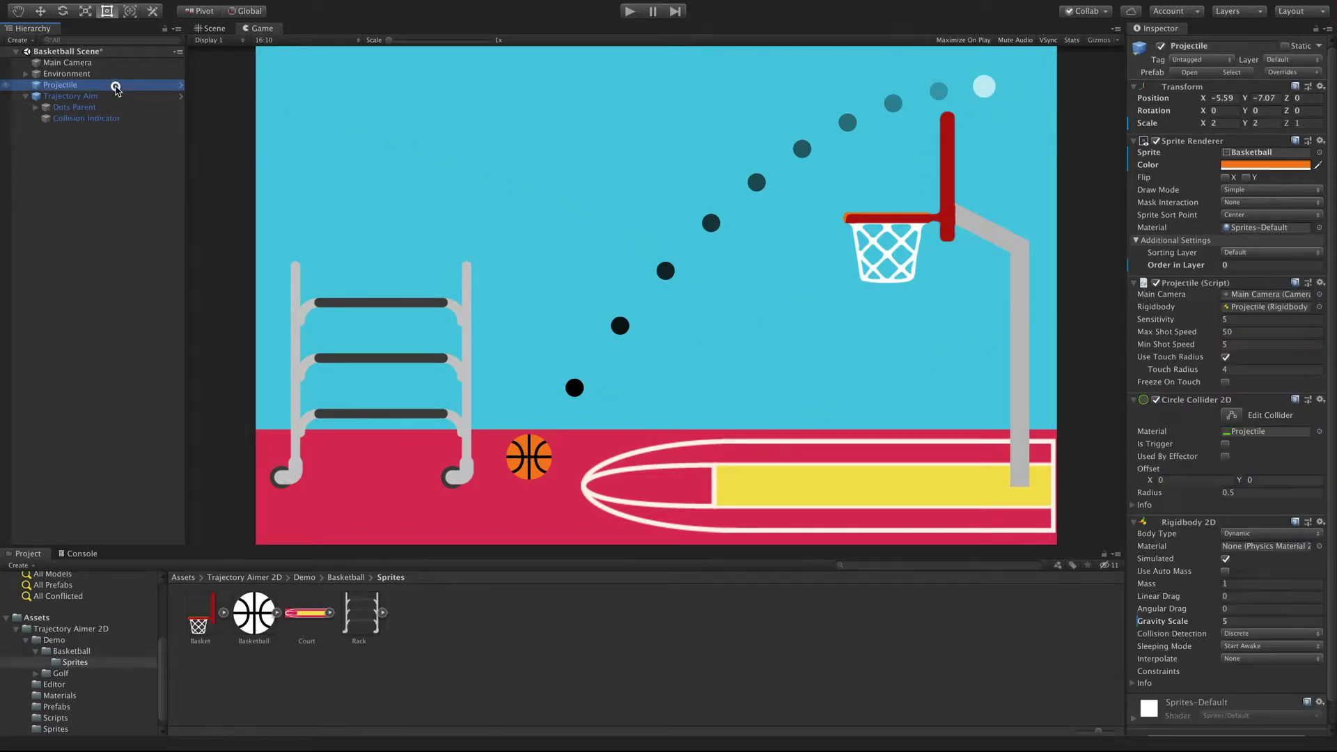
left_click(1314, 141)
left_click(1250, 219)
left_click(149, 118)
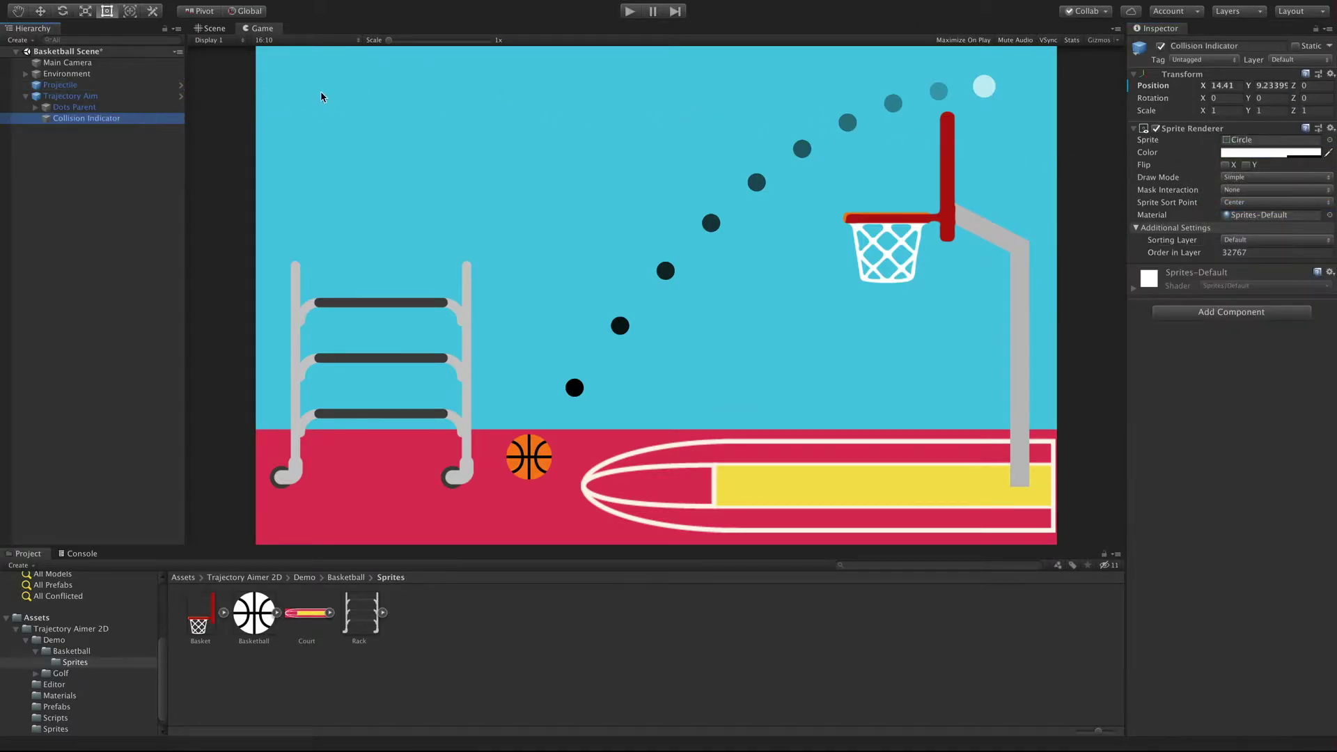
left_click(1330, 131)
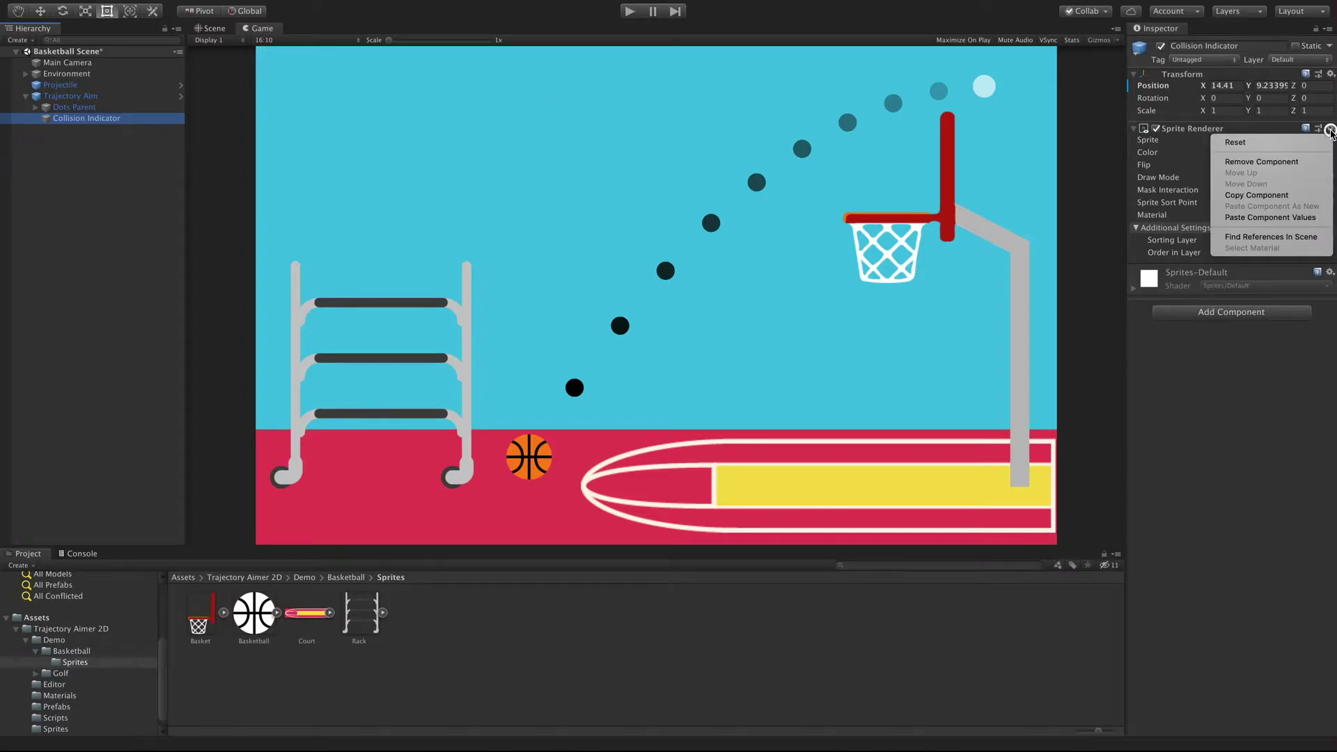
left_click(1276, 223)
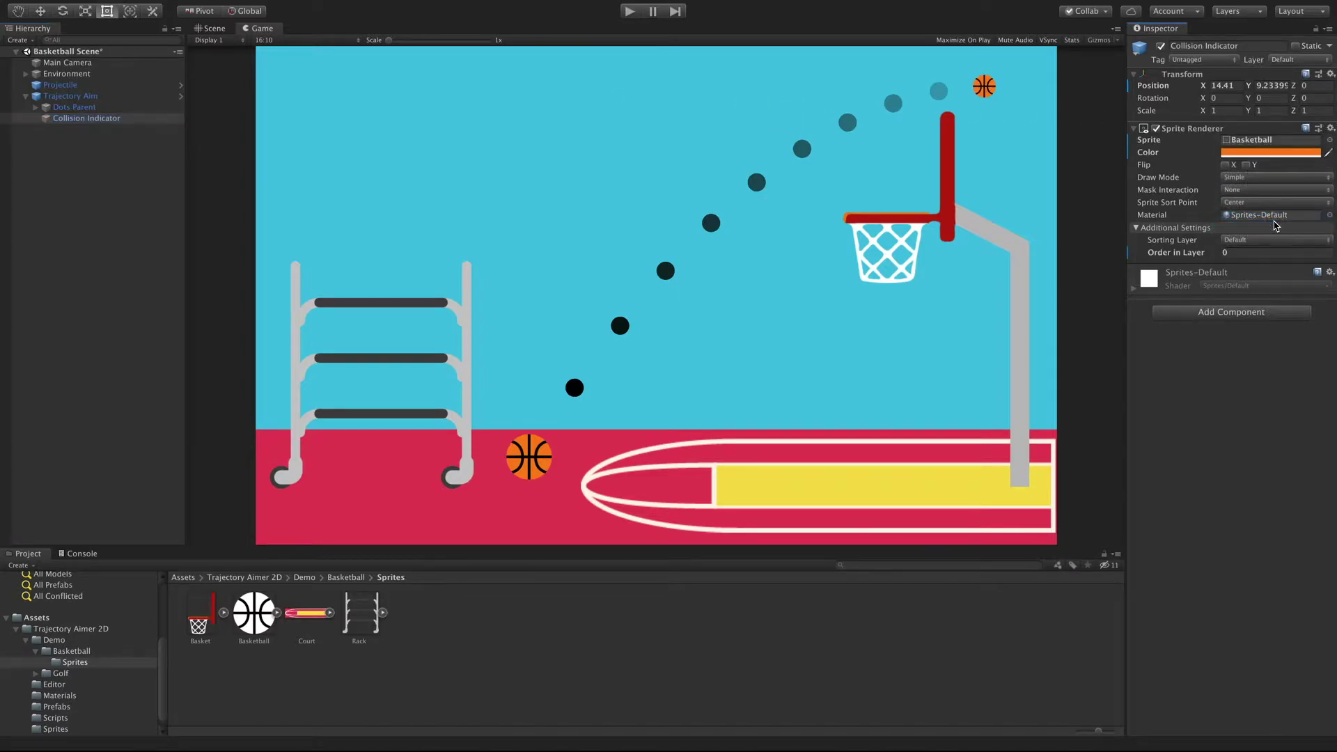
- Make the Collision Indicator's sprite semi-transparent by lowering its colour alpha to about 139
left_click(1266, 153)
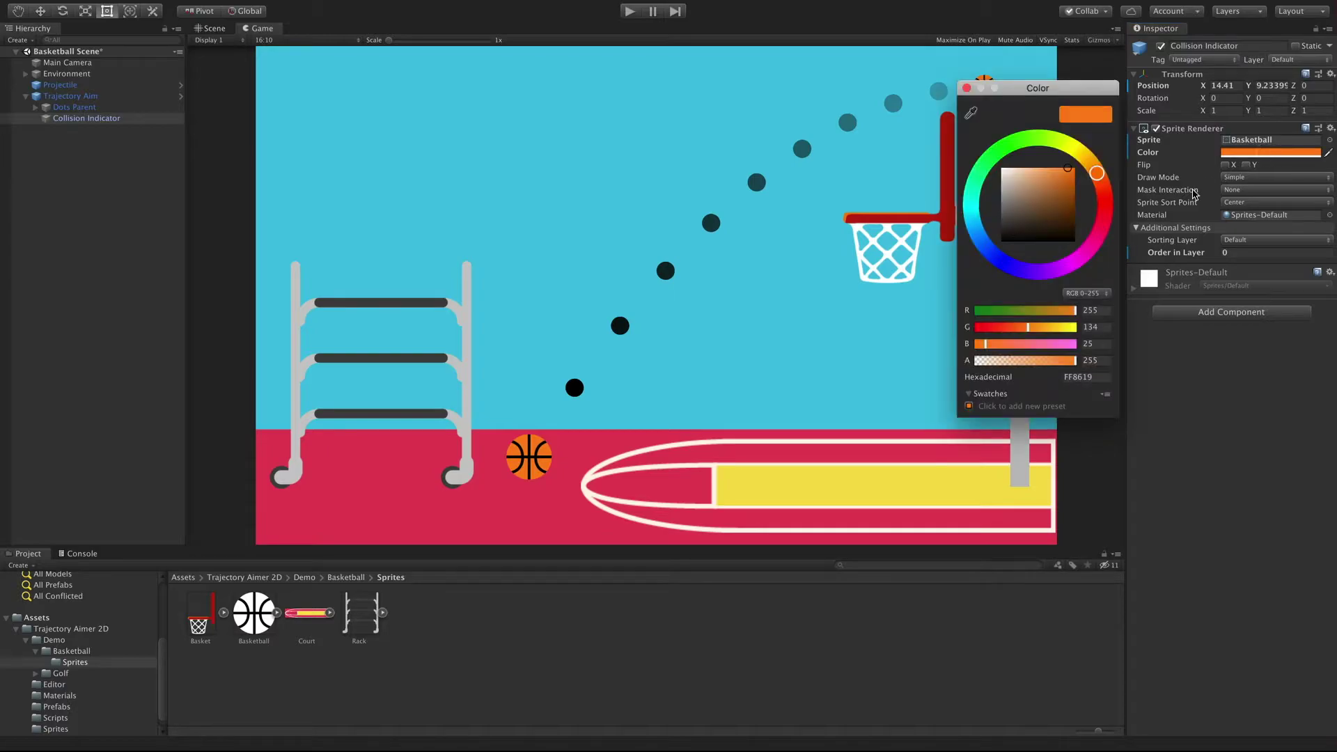
left_click(1031, 367)
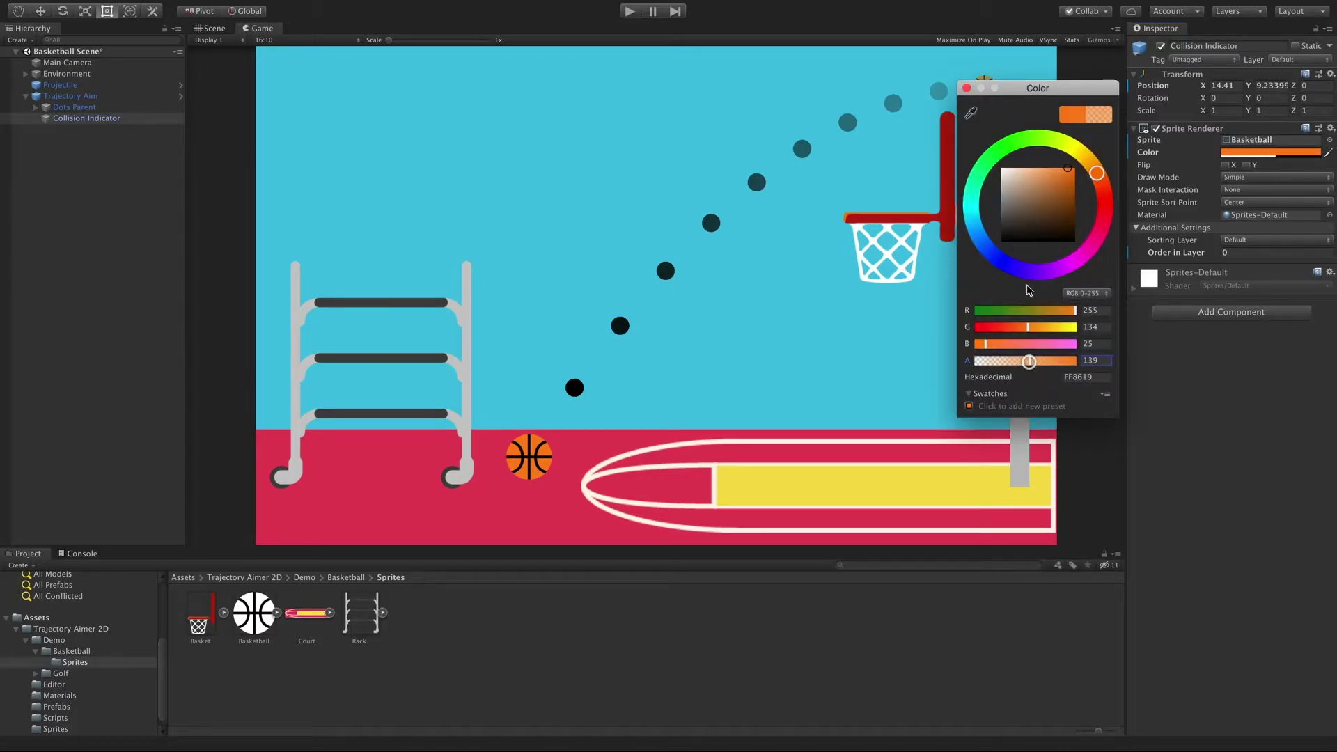
- Scale the Collision Indicator to 2 in X and Y and raise its Order in Layer to 1676
left_click(966, 88)
left_click(1214, 110)
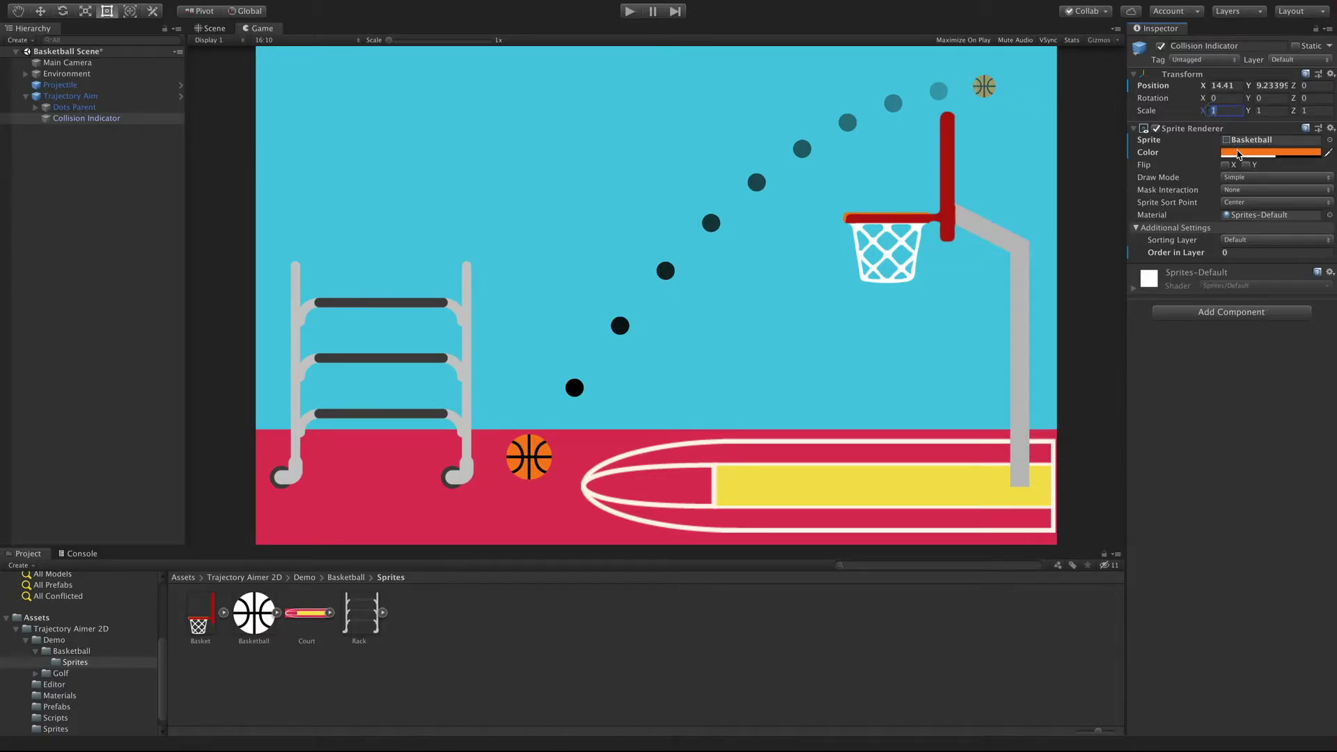
type("2")
key("Tab")
type("2")
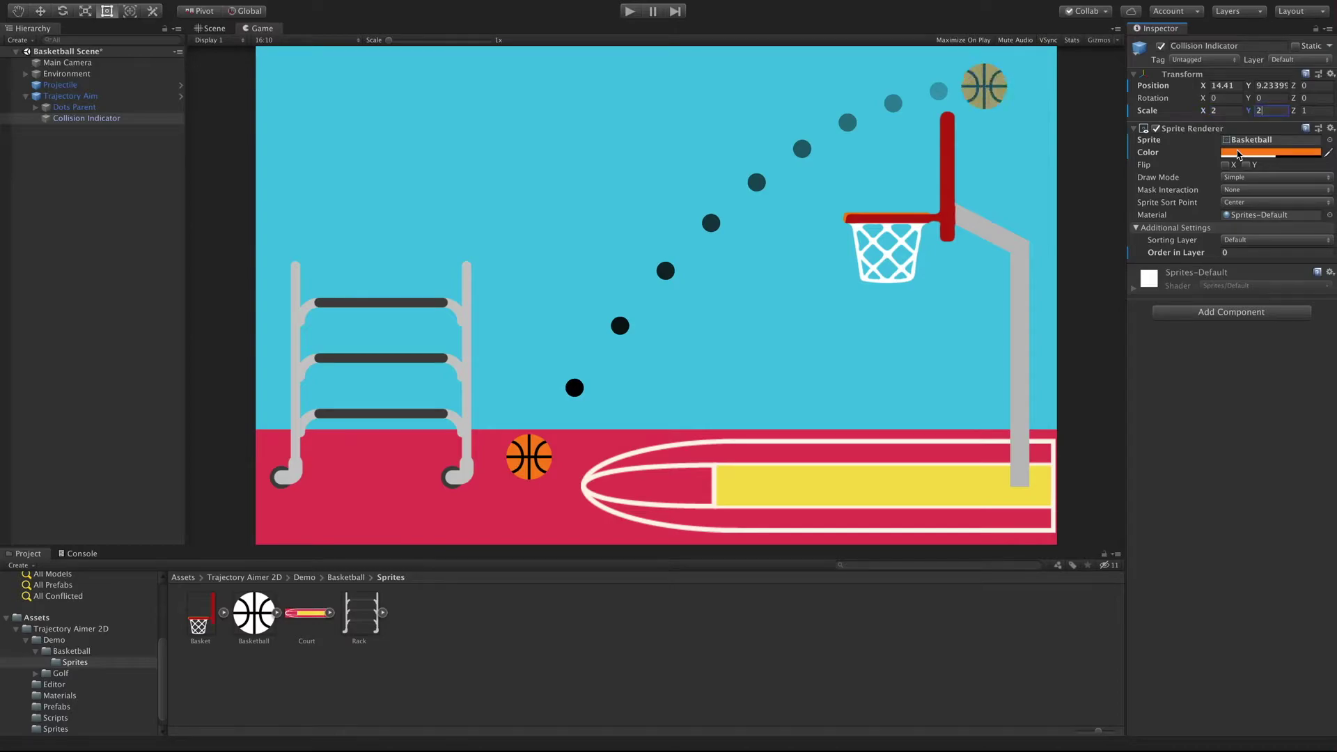
left_click(1160, 254)
left_click_drag(1163, 257, 1333, 235)
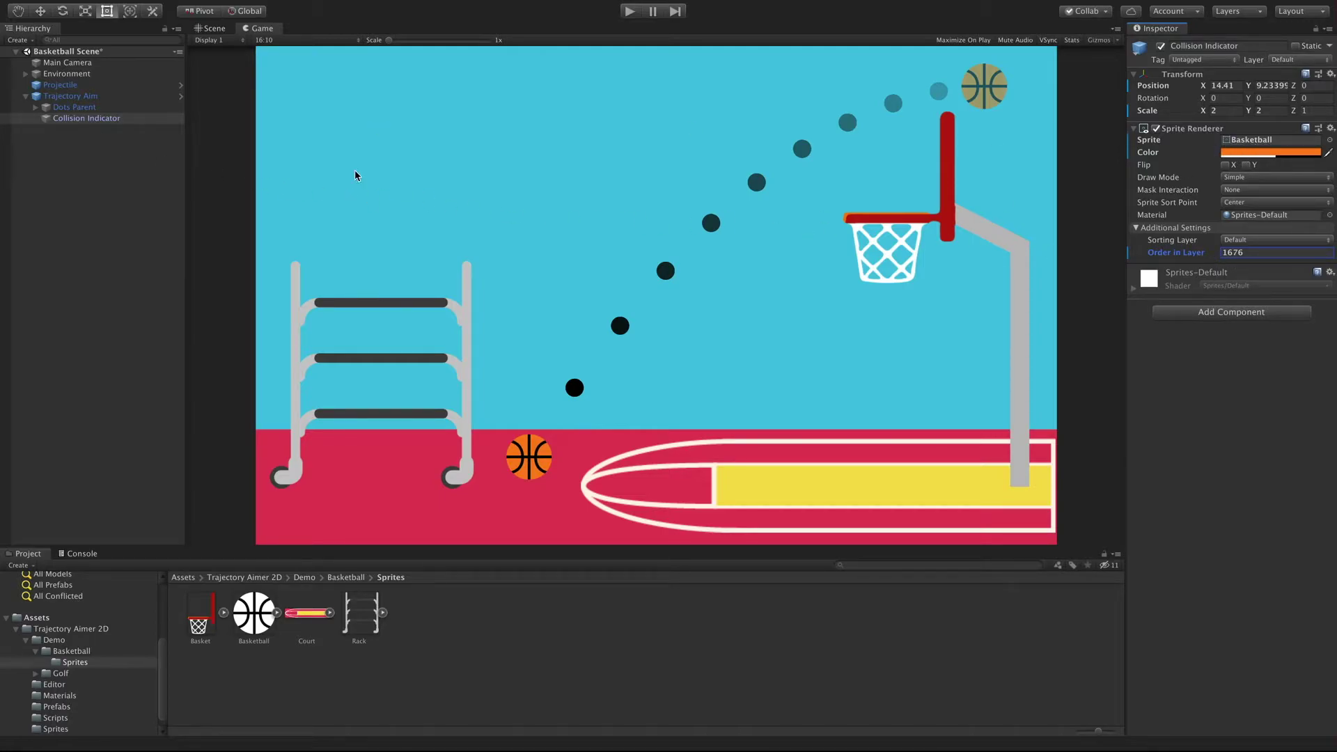
- Review the Trajectory Aim collision settings and the Collision Indicator's renderer, and run the scene in play mode
left_click(87, 97)
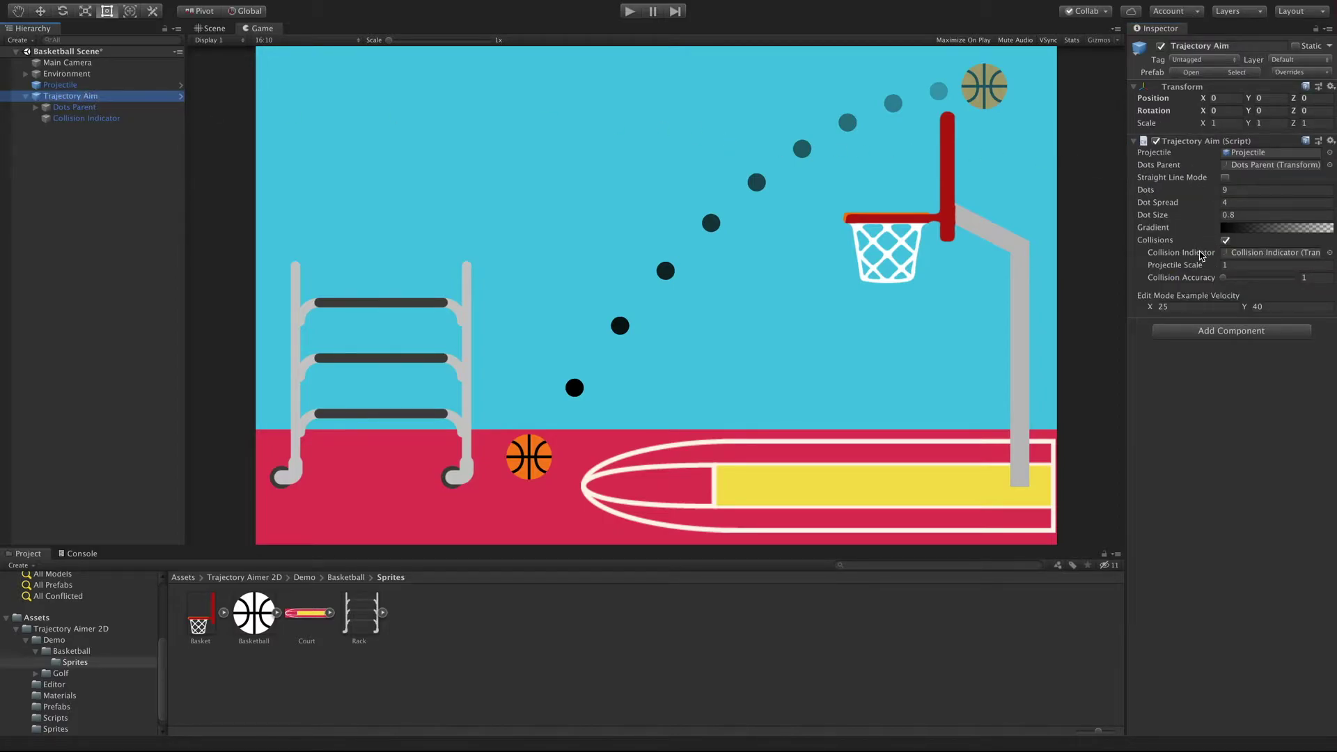
mouse_move(1200, 256)
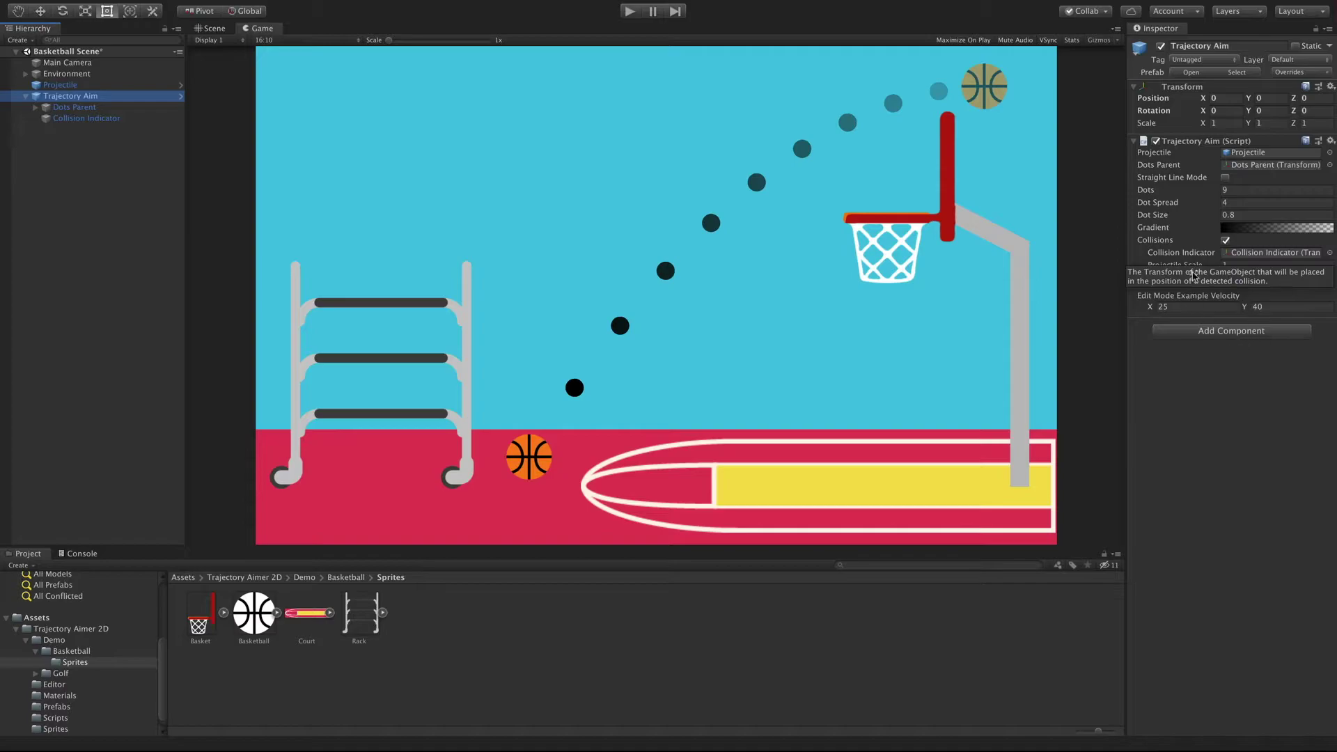
left_click(130, 120)
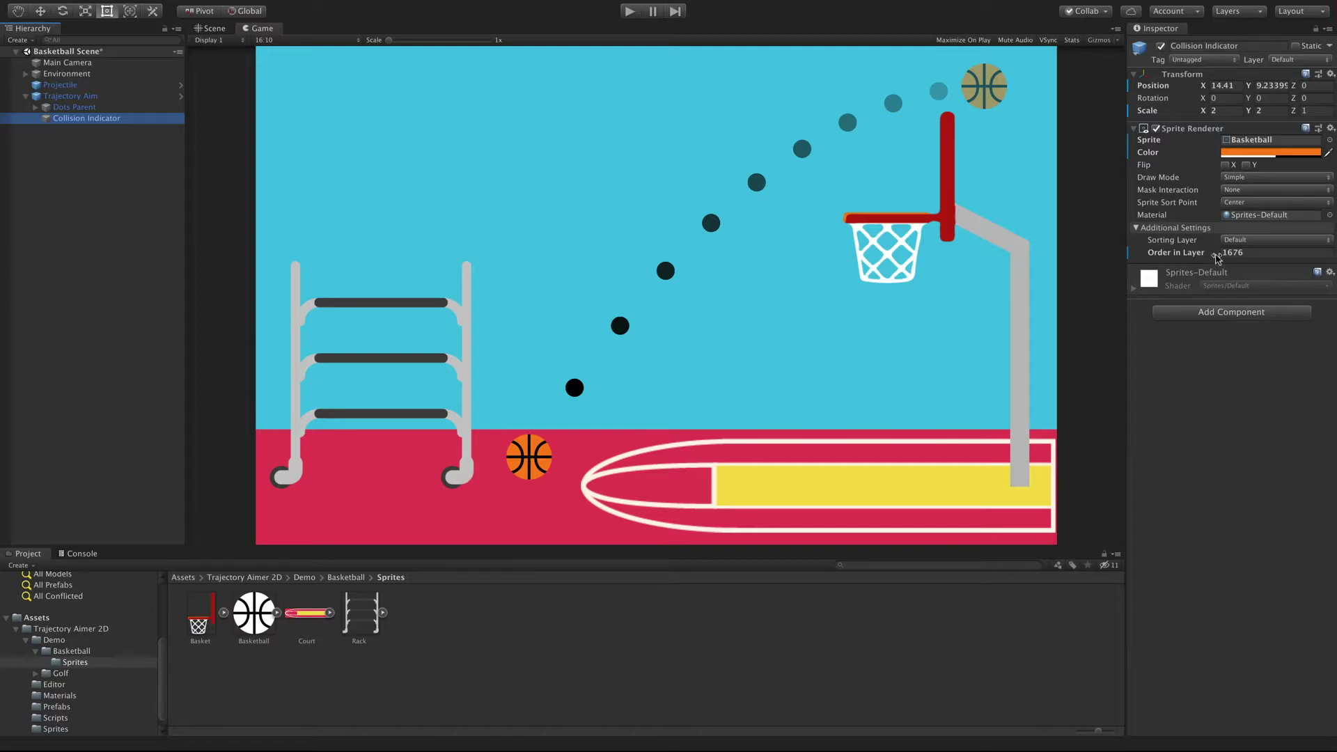
left_click(629, 11)
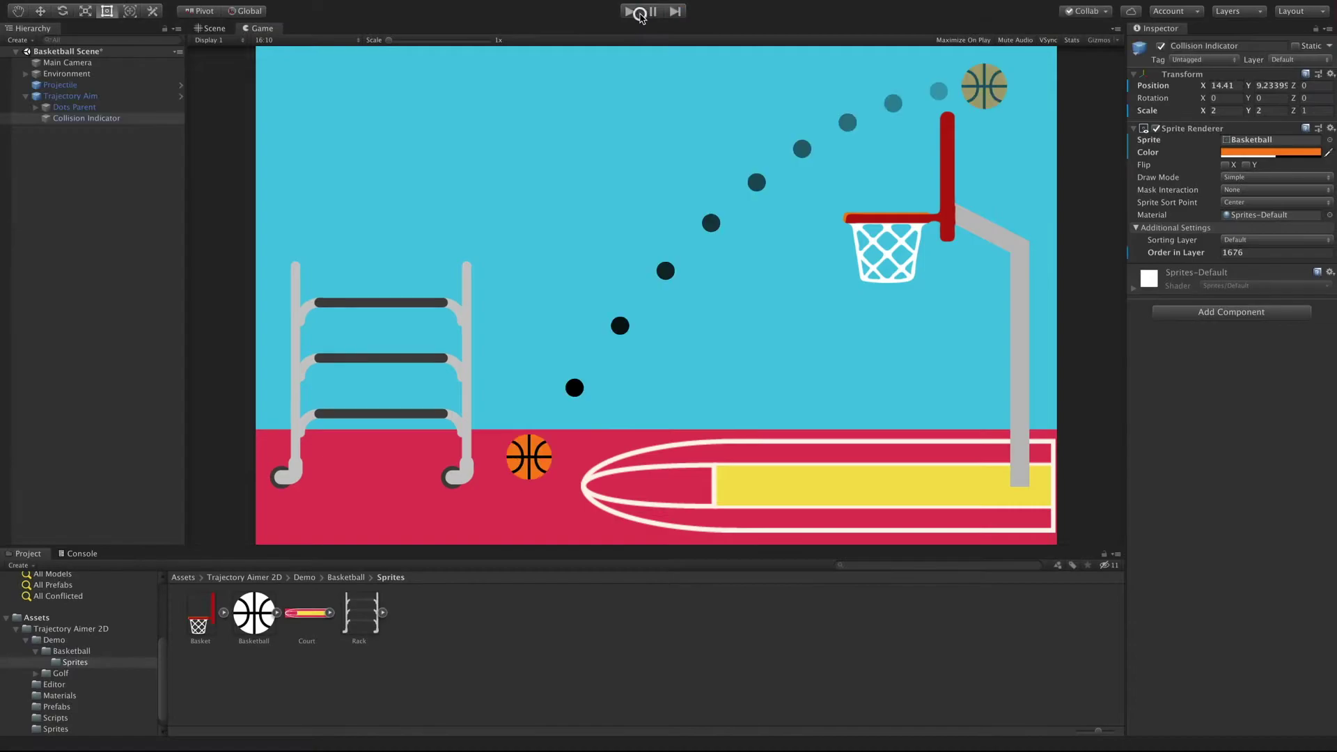
- Turn on gizmos in the Scene view around the ball and set Trajectory Aim's Projectile Scale to 2
left_click(129, 98)
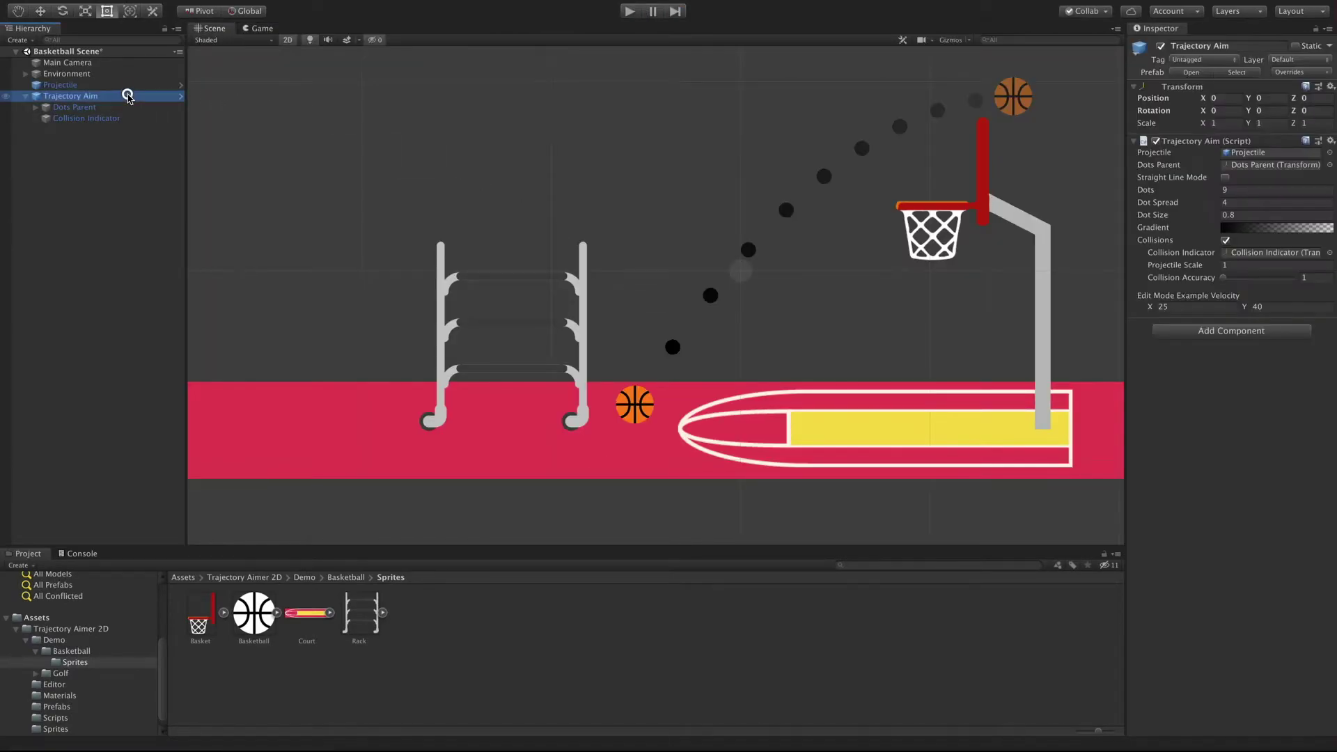
key("f")
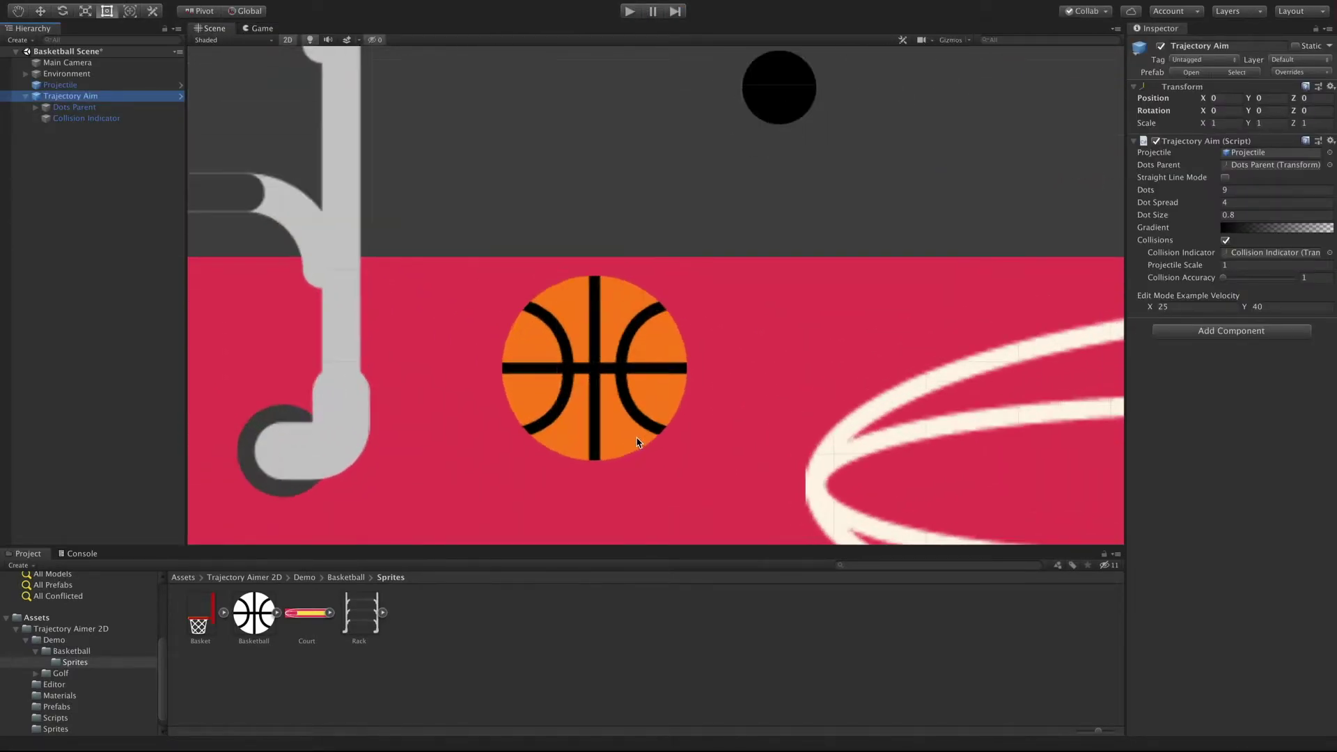
left_click(951, 40)
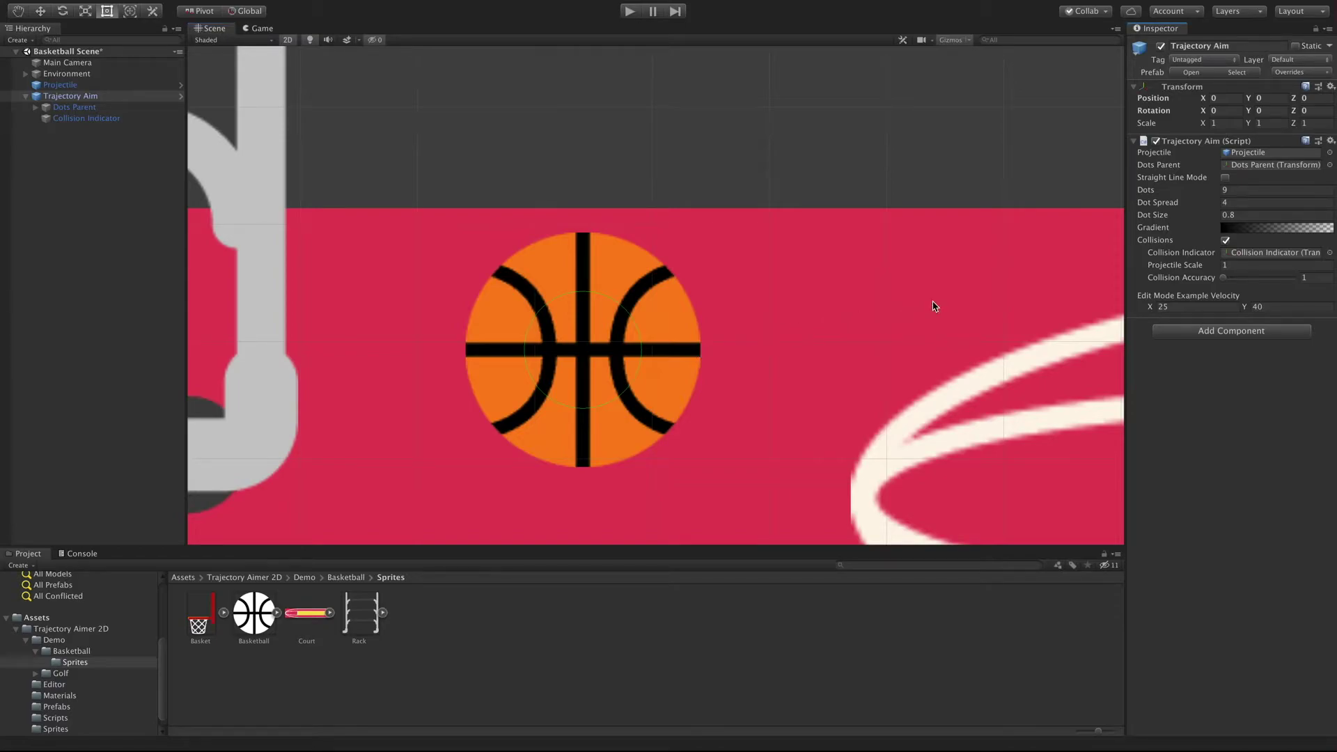
left_click(1167, 265)
left_click_drag(1168, 265, 1225, 255)
left_click(1255, 261)
type("2")
- Test several shots in play mode with the new Projectile Scale
key("ctrl+p")
left_click_drag(508, 482, 385, 650)
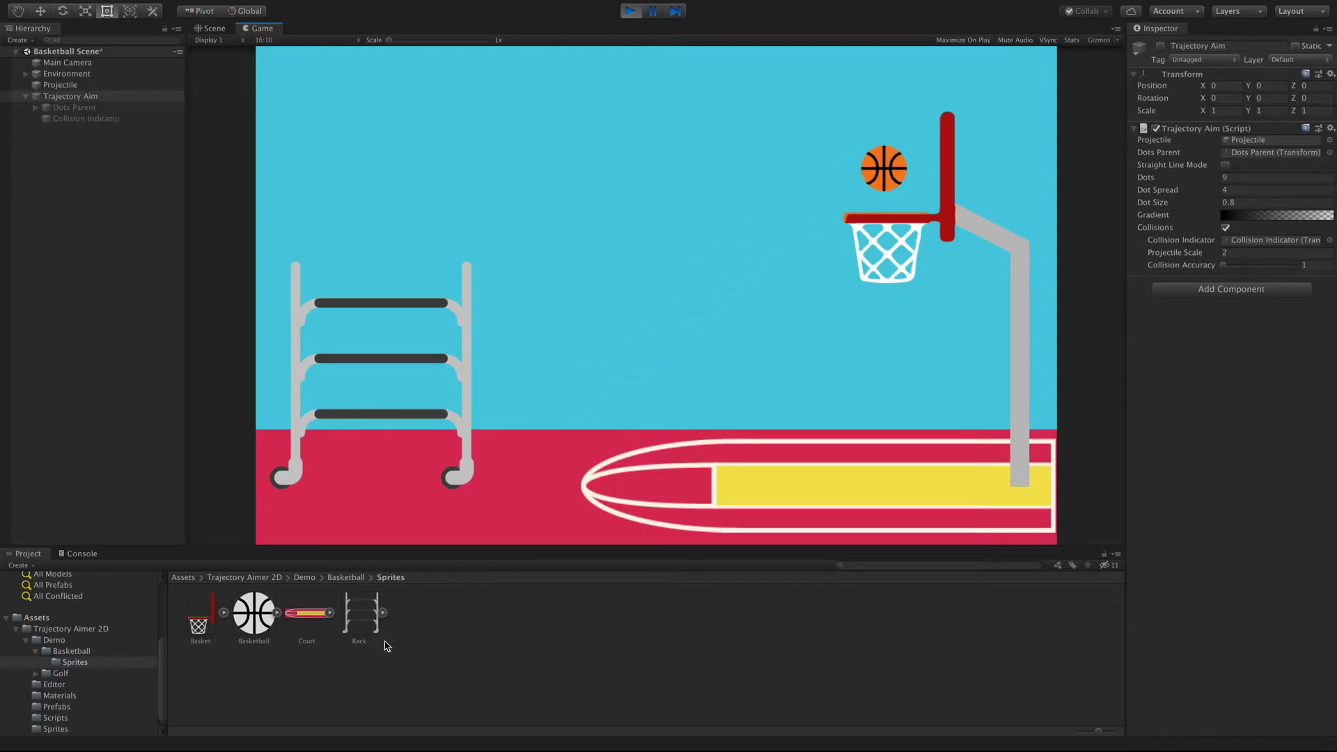
left_click_drag(750, 248, 740, 408)
left_click_drag(572, 183, 583, 316)
left_click_drag(707, 293, 701, 312)
left_click(631, 12)
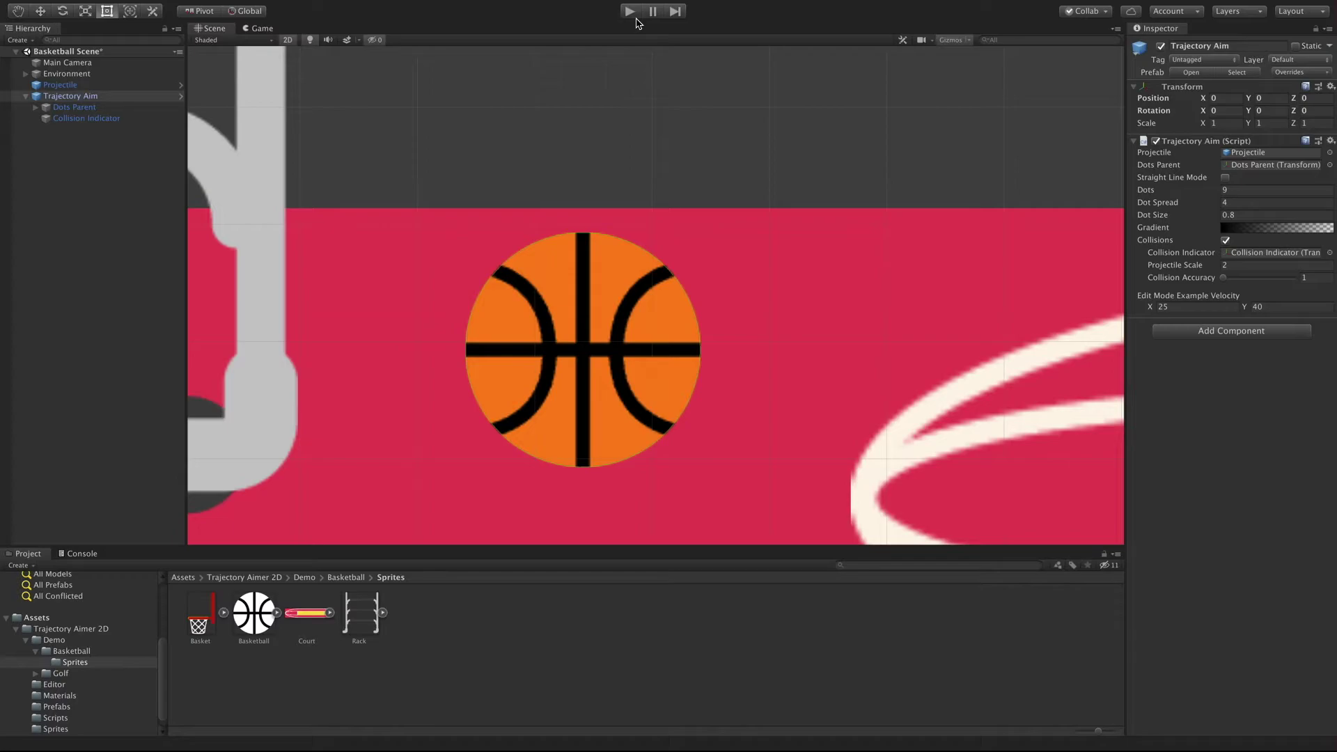
- Toggle Trajectory Aim's Collisions option off and back on
left_click(1224, 241)
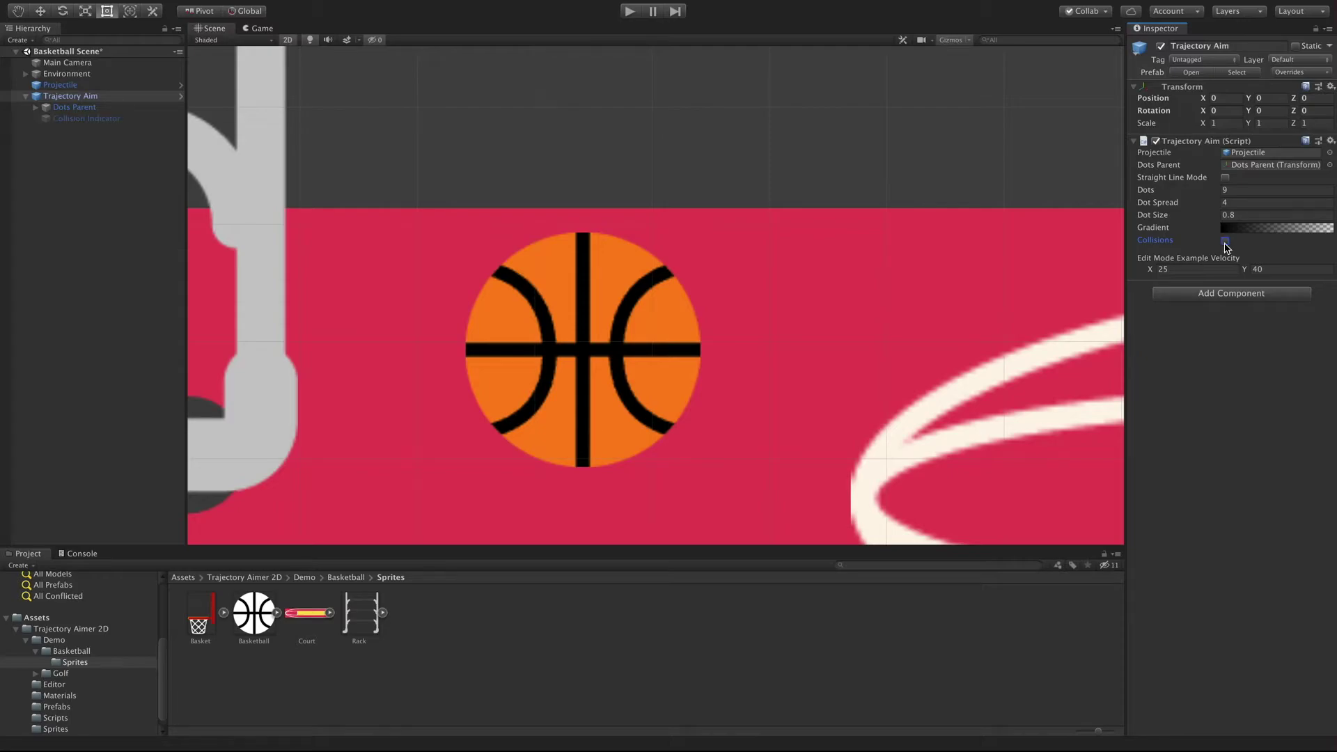
left_click(1225, 241)
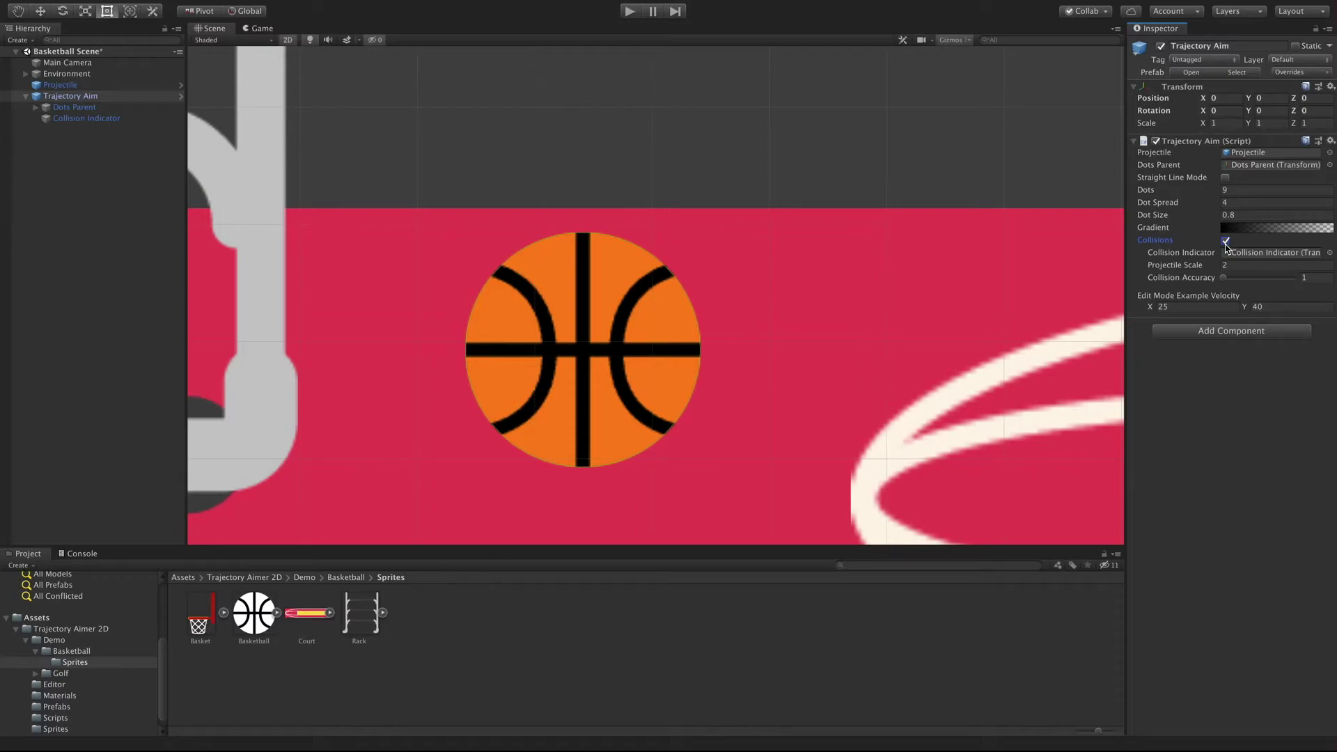
left_click(1260, 267)
- Set the Projectile's Rigidbody 2D Collision Detection to Continuous
left_click(111, 85)
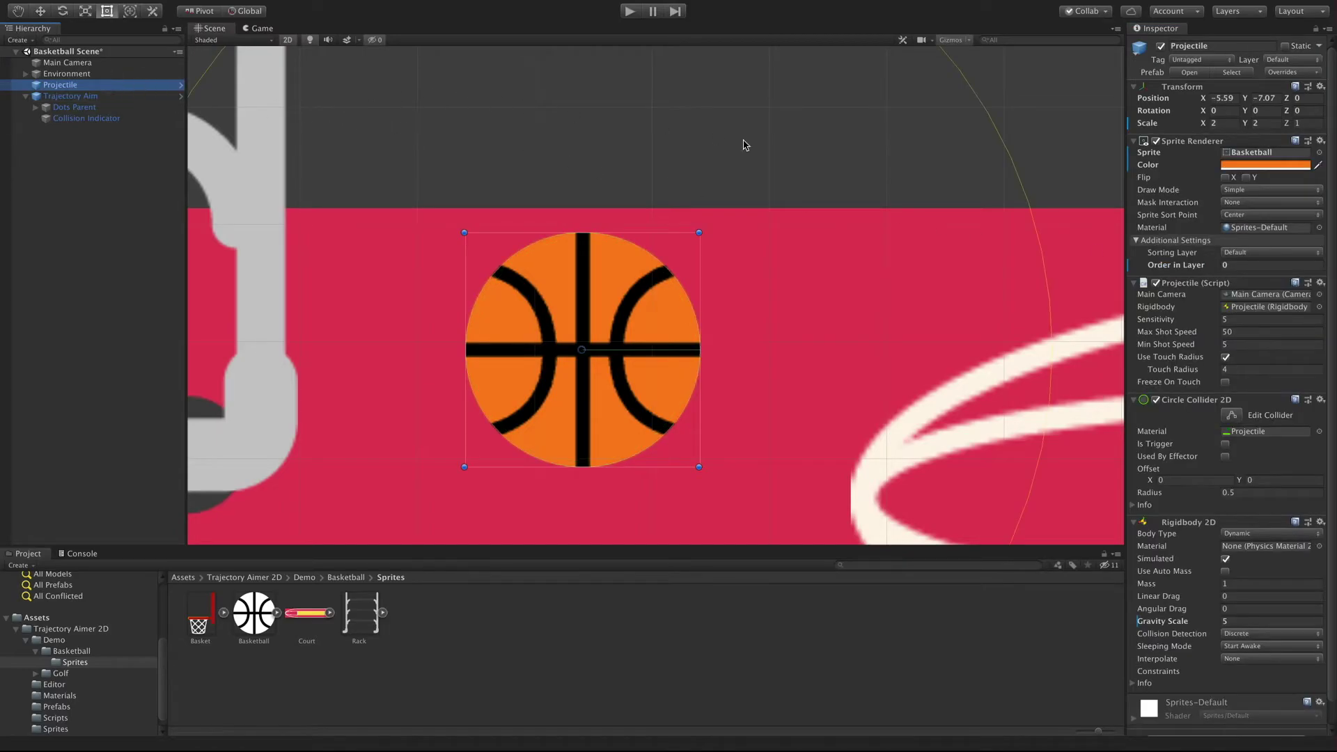
left_click(1240, 635)
left_click(1263, 648)
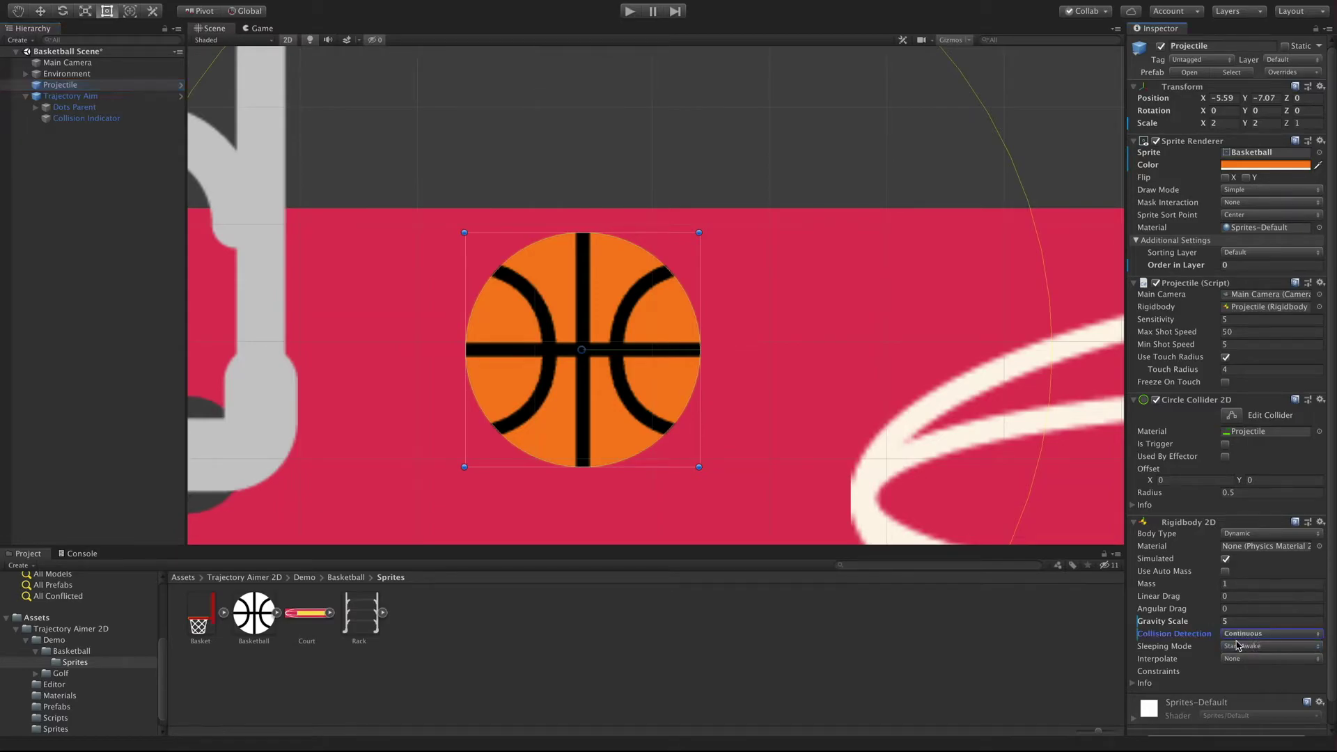
- Test consecutive shots with the ball in play mode using continuous collision detection
left_click(632, 15)
left_click_drag(530, 453, 522, 616)
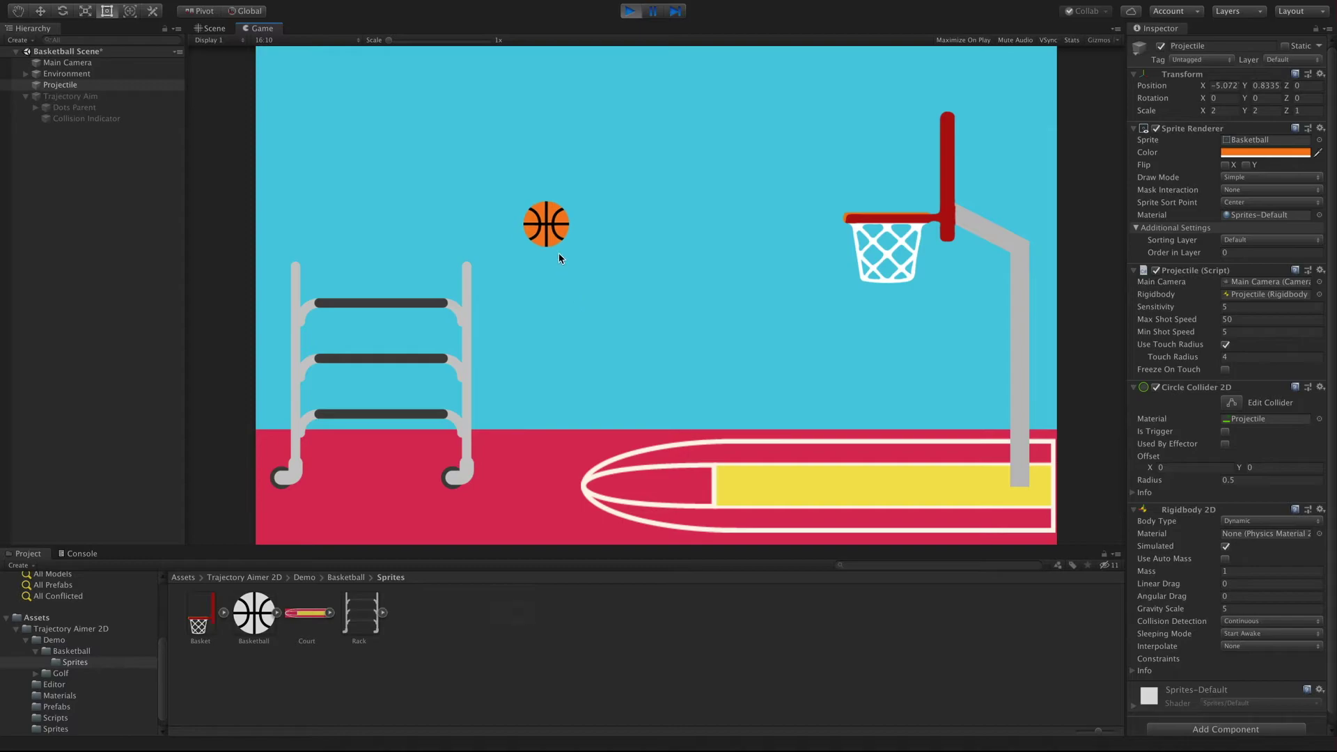
left_click_drag(555, 233, 550, 394)
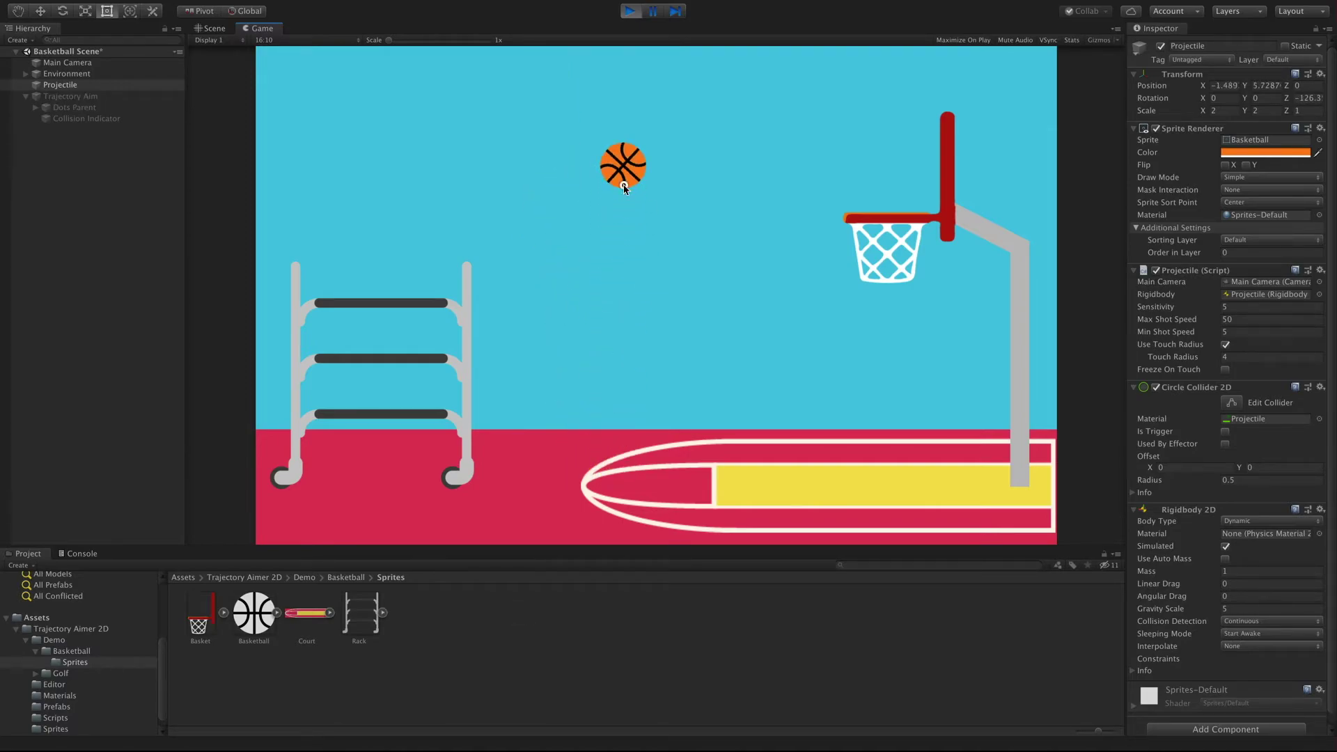
left_click_drag(620, 189, 603, 347)
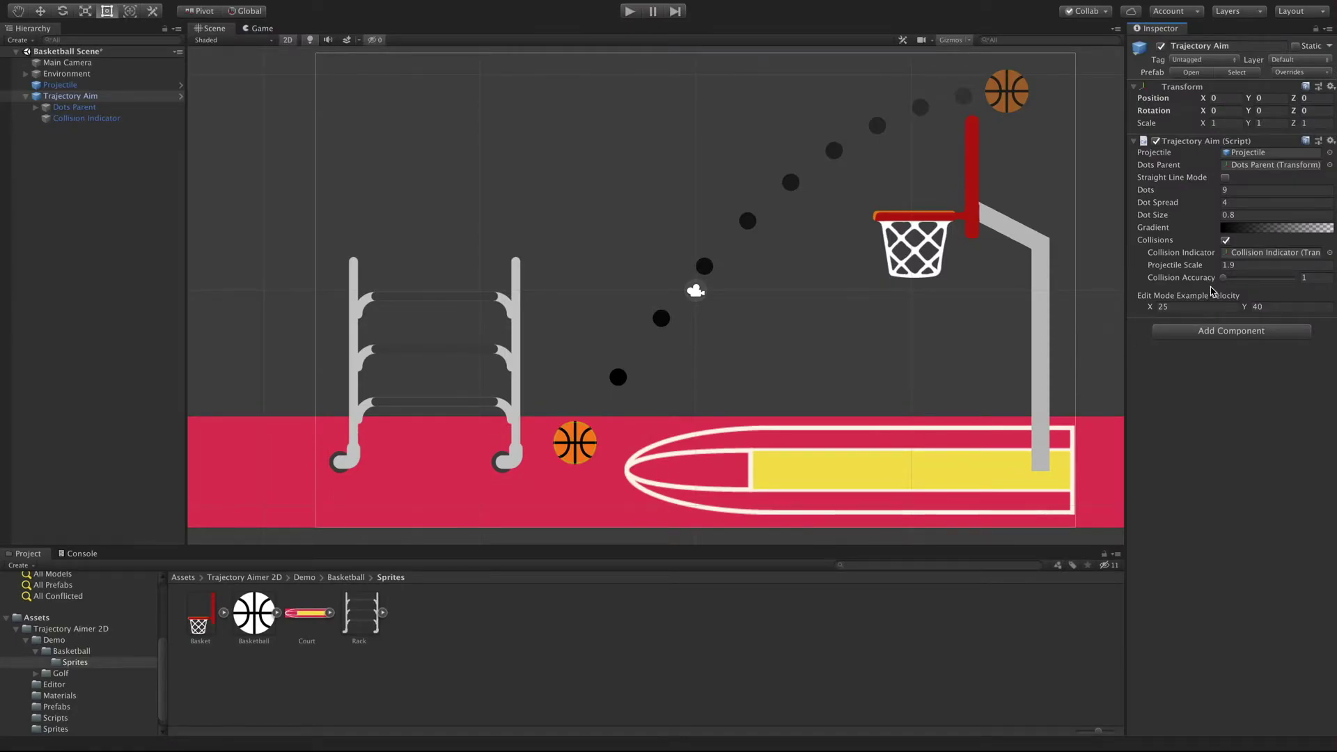
- Set Trajectory Aim's Collision Accuracy to 5 and its Edit Mode Example Velocity to X 21.2, Y 35.9
left_click(1221, 279)
left_click_drag(1221, 279, 1265, 286)
left_click_drag(1270, 282, 1219, 284)
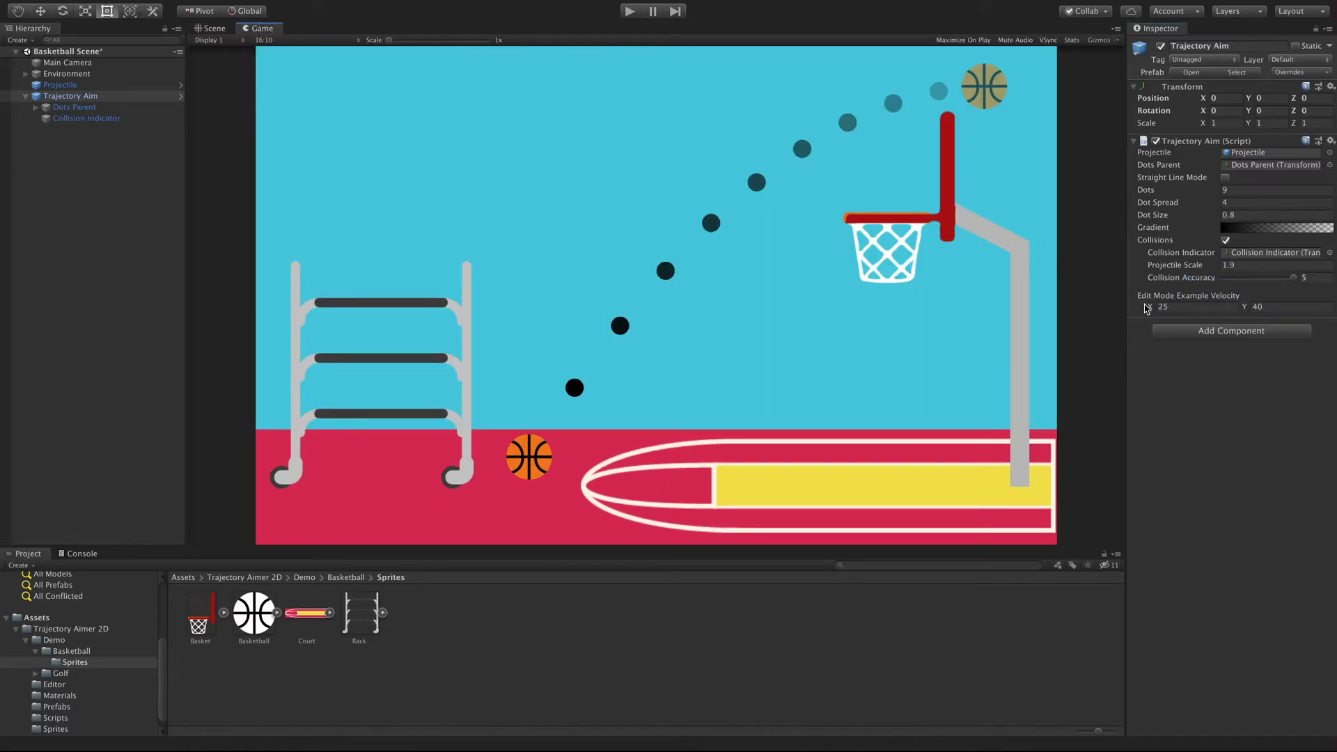
left_click_drag(1147, 308, 1124, 307)
left_click_drag(1248, 307, 1228, 317)
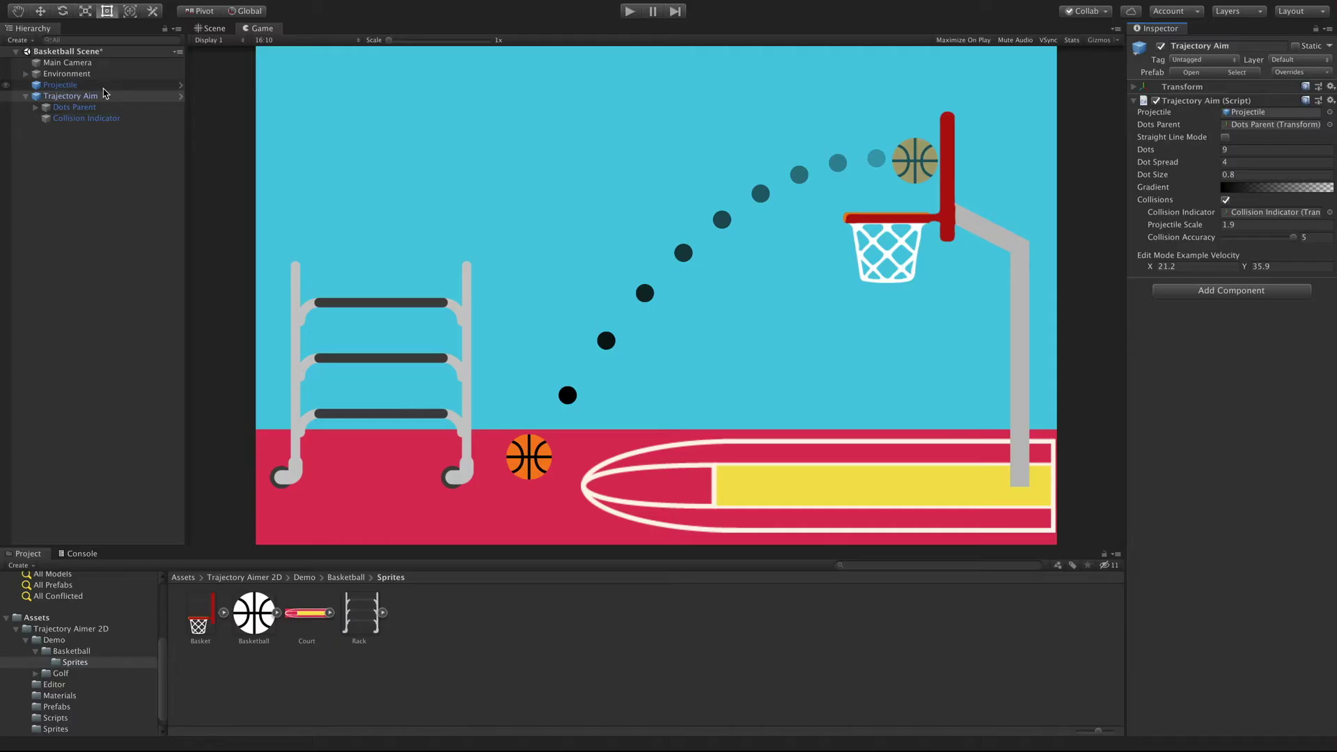
- Set the Projectile's Sensitivity to 15 in play mode and test a shot
left_click(105, 85)
left_click(628, 11)
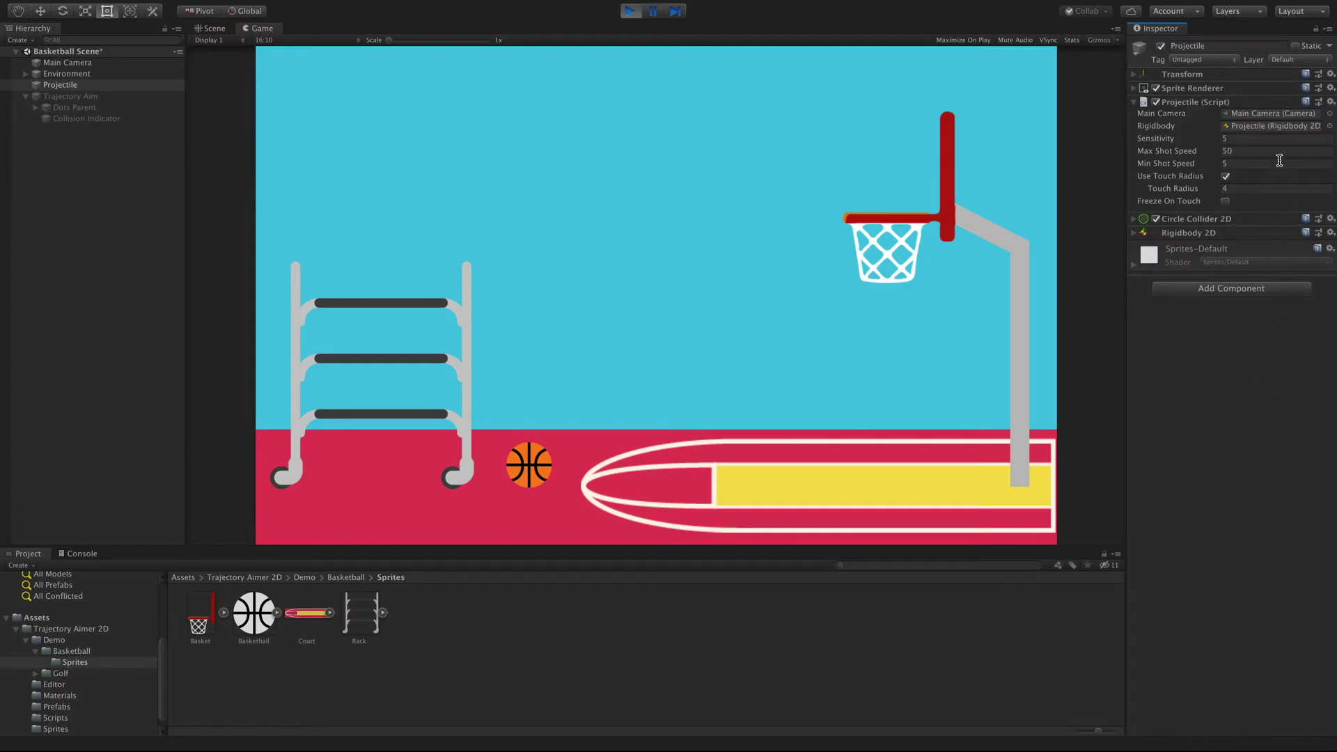
left_click(1269, 138)
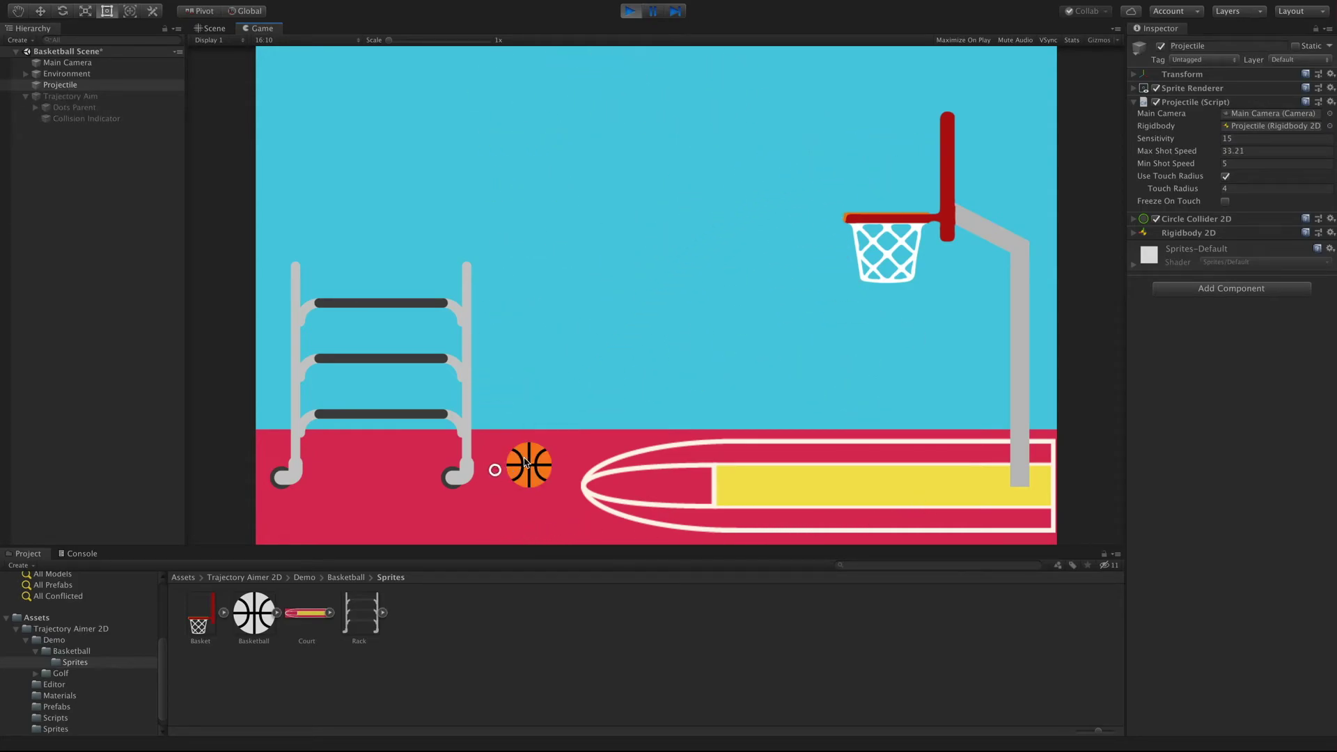
left_click_drag(495, 469, 529, 457)
- Test shots in play mode with the Projectile's Max Shot Speed set to 50 and Min Shot Speed to 15.1
left_click_drag(1192, 151, 1330, 164)
left_click_drag(529, 464, 308, 569)
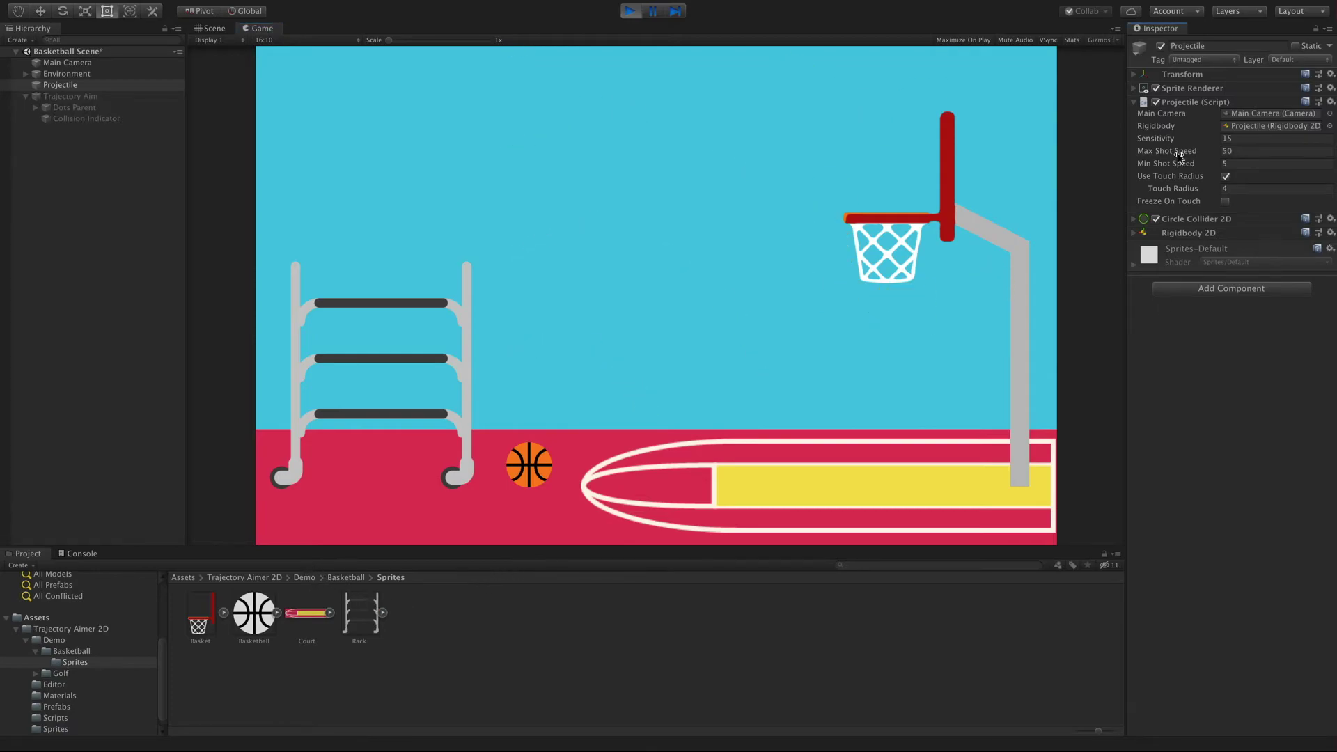
left_click_drag(1165, 164, 1263, 165)
left_click(583, 415)
mouse_move(529, 480)
left_mouse_down()
mouse_move(507, 497)
mouse_move(538, 486)
left_mouse_up()
- Show gizmos in the Game view and test touches around the ball, changing its Touch Radius to 3.86
left_click(1089, 41)
left_click(444, 403)
left_click(388, 465)
left_click(438, 546)
mouse_move(549, 463)
left_mouse_down()
mouse_move(519, 512)
mouse_move(542, 478)
left_mouse_up()
left_click_drag(1191, 191, 1204, 220)
- Test shots started away from the ball in play mode with Use Touch Radius off and Freeze On Touch on
left_click(1183, 177)
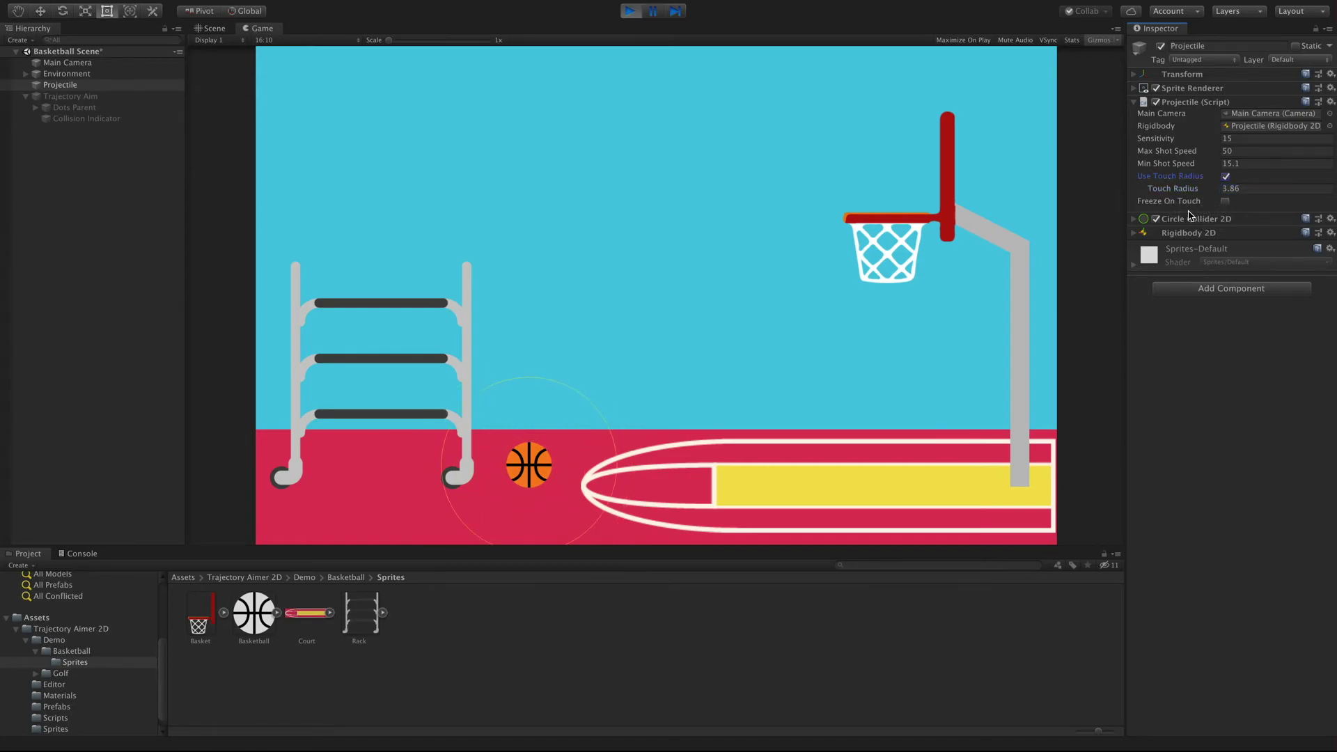
left_click(1224, 177)
left_click(838, 304)
mouse_move(809, 343)
left_mouse_down()
mouse_move(772, 394)
mouse_move(804, 357)
left_mouse_up()
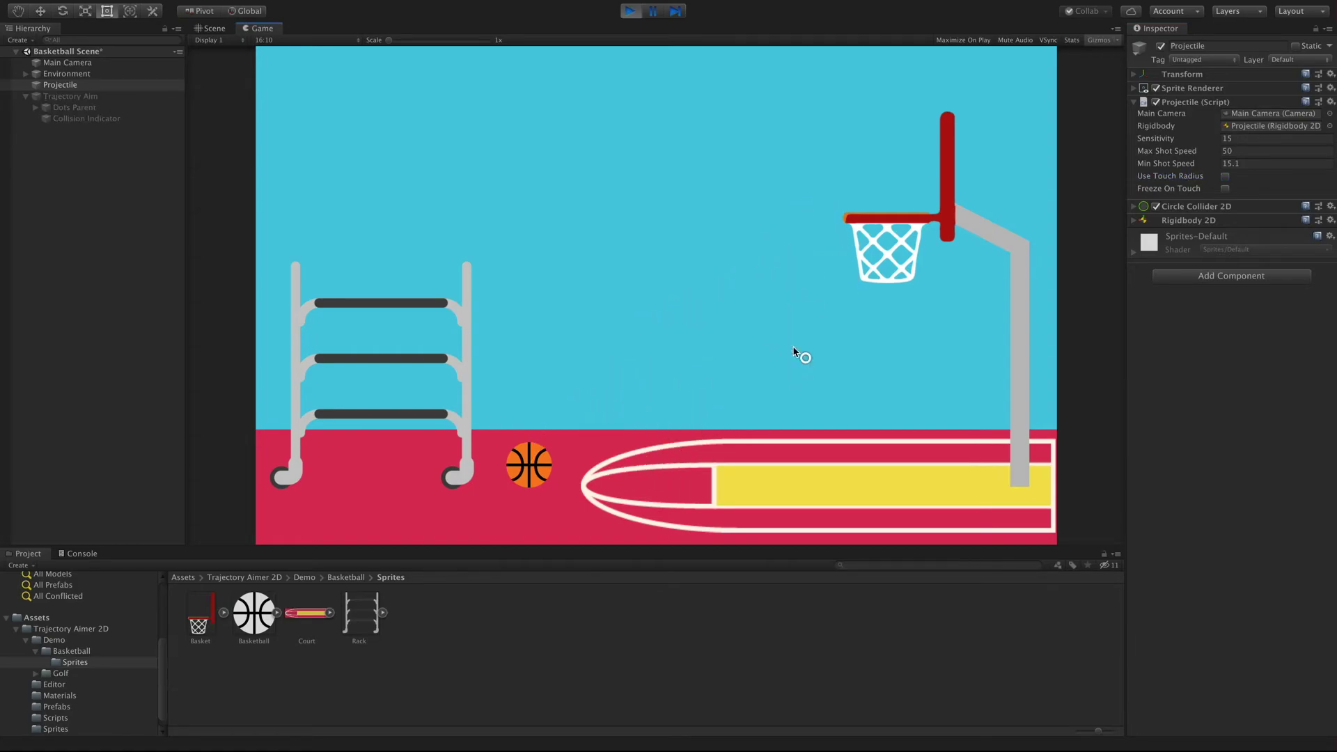
left_click(1225, 188)
left_click_drag(750, 213, 730, 429)
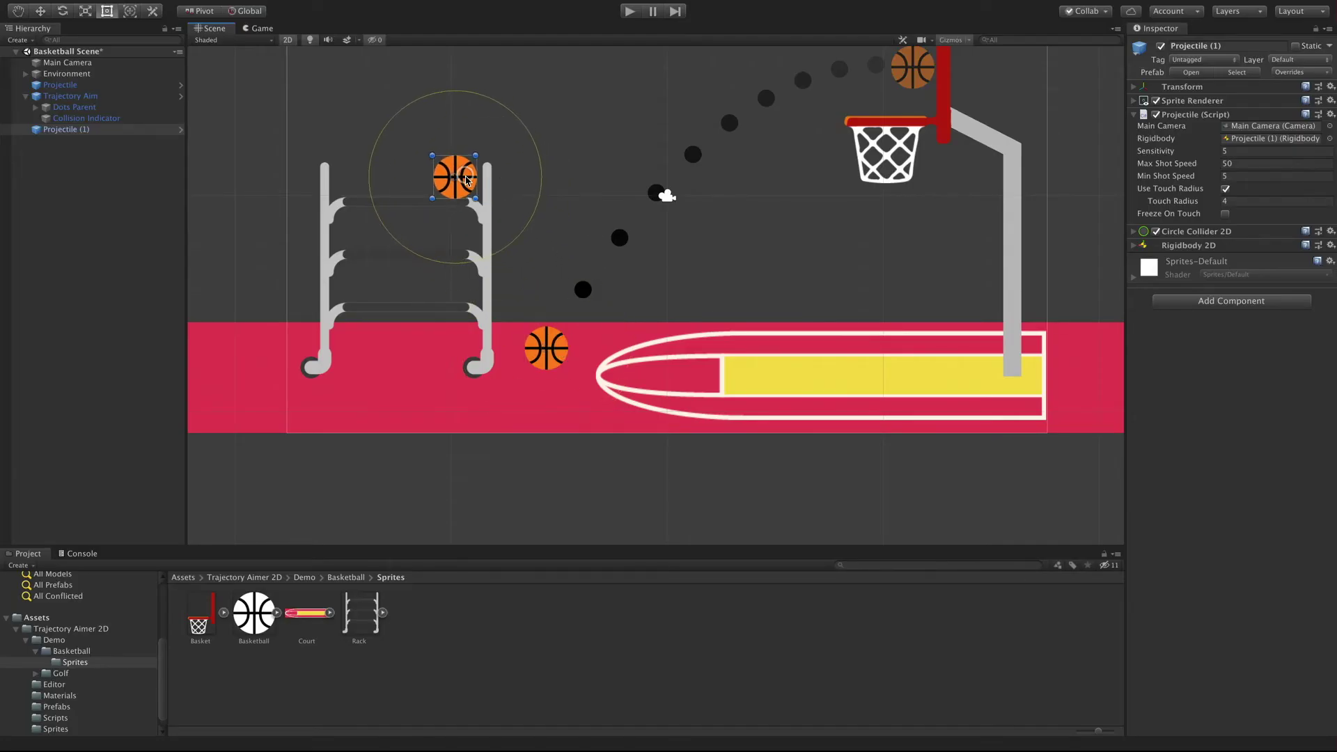
- Duplicate the ball on the rack twice and line up the copies along the top shelf
key("ctrl+d")
left_click_drag(467, 186, 353, 181)
key("ctrl+d")
- Test shooting the multiple basketballs in play mode, and stop the game
key("ctrl+p")
left_click_drag(424, 568, 424, 565)
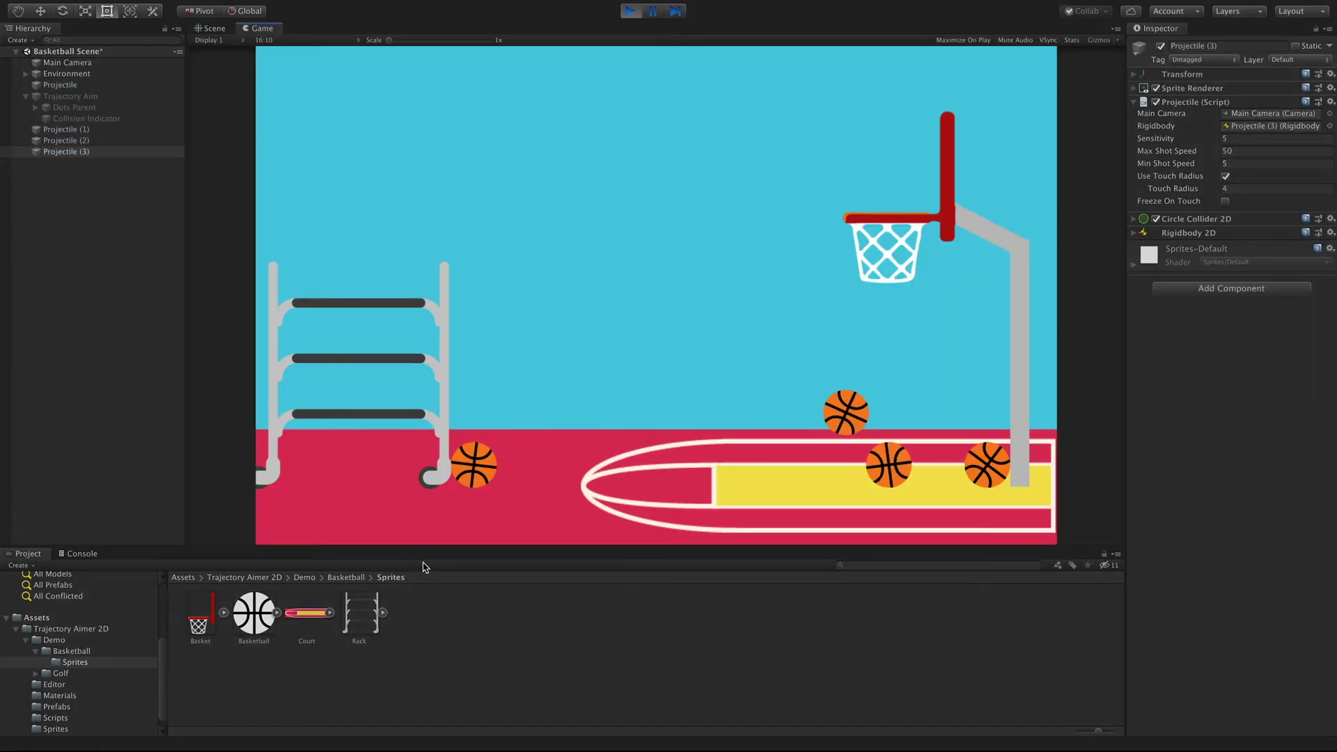
left_click_drag(524, 495, 440, 554)
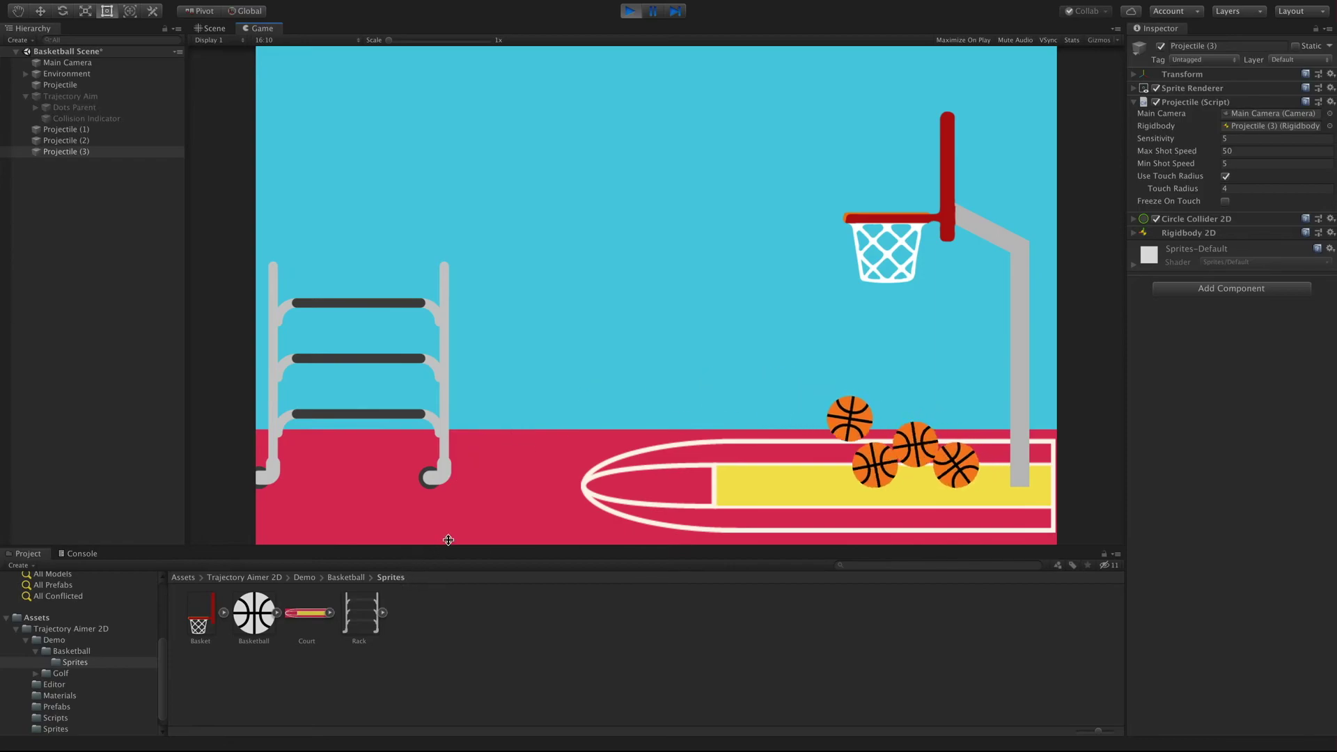
left_click_drag(930, 424, 996, 513)
left_click(629, 11)
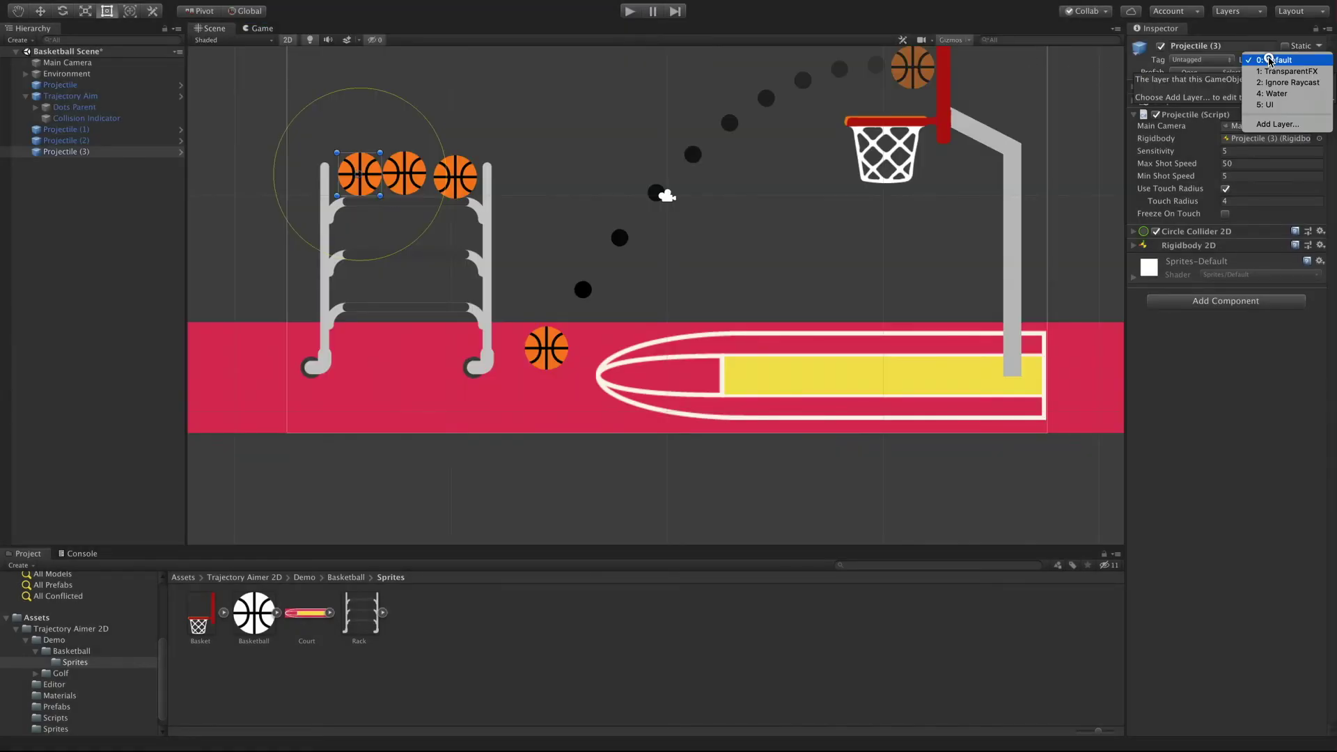
- Create a layer named Basketballs in User Layer 8 and assign it to all four projectiles
left_click(1276, 124)
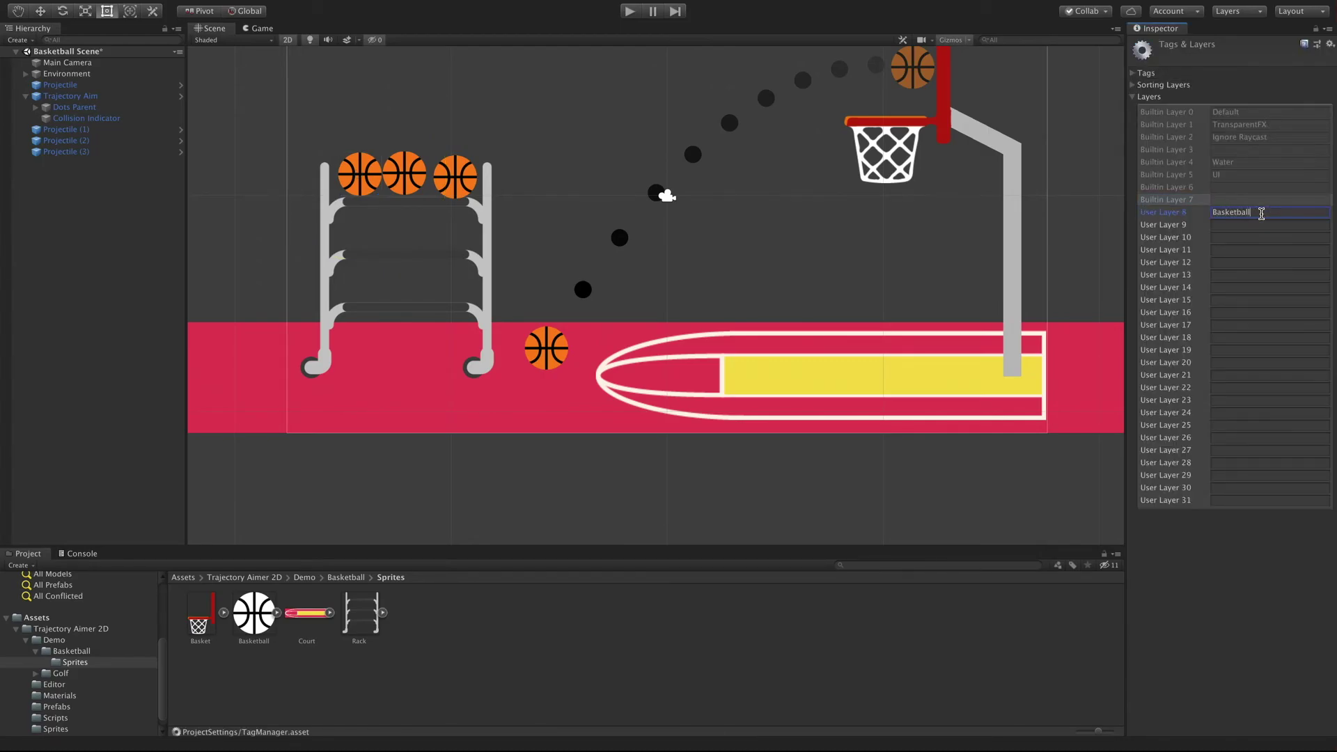
left_click(70, 85)
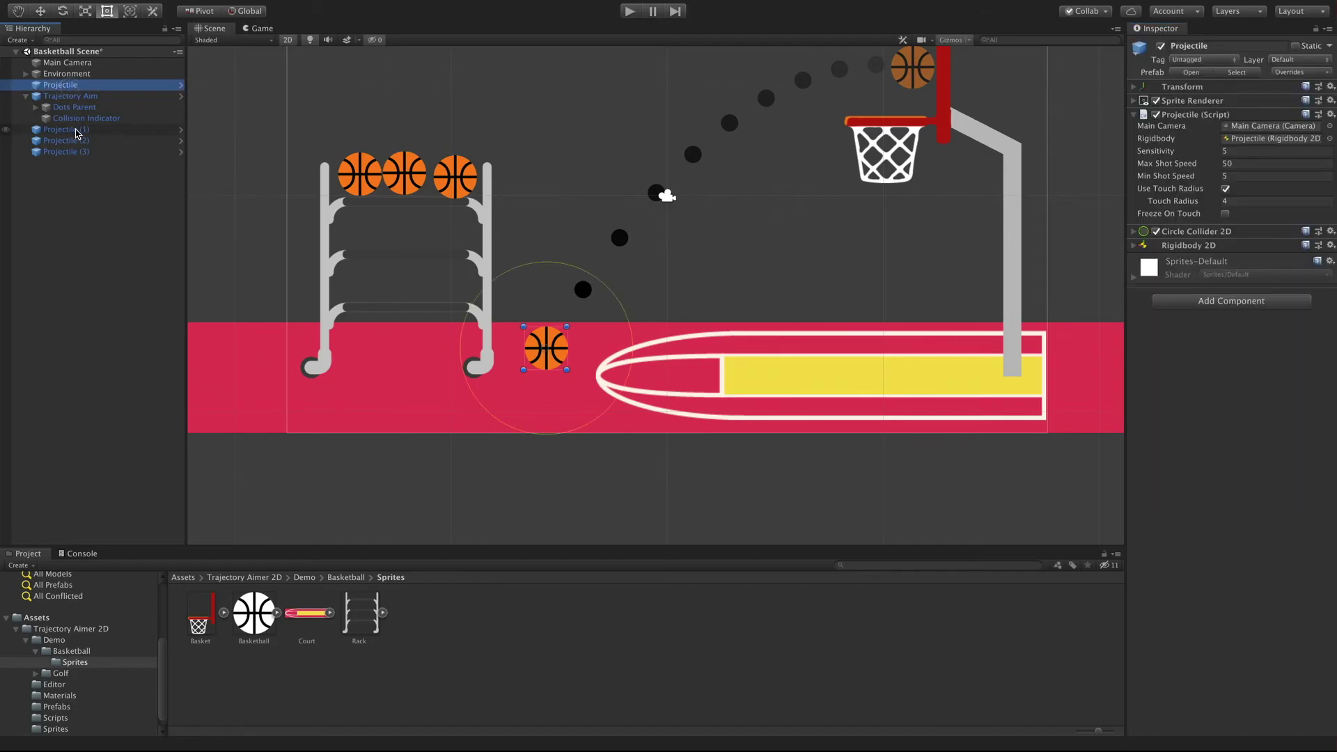
left_click(76, 151, "shift")
left_click(1301, 60)
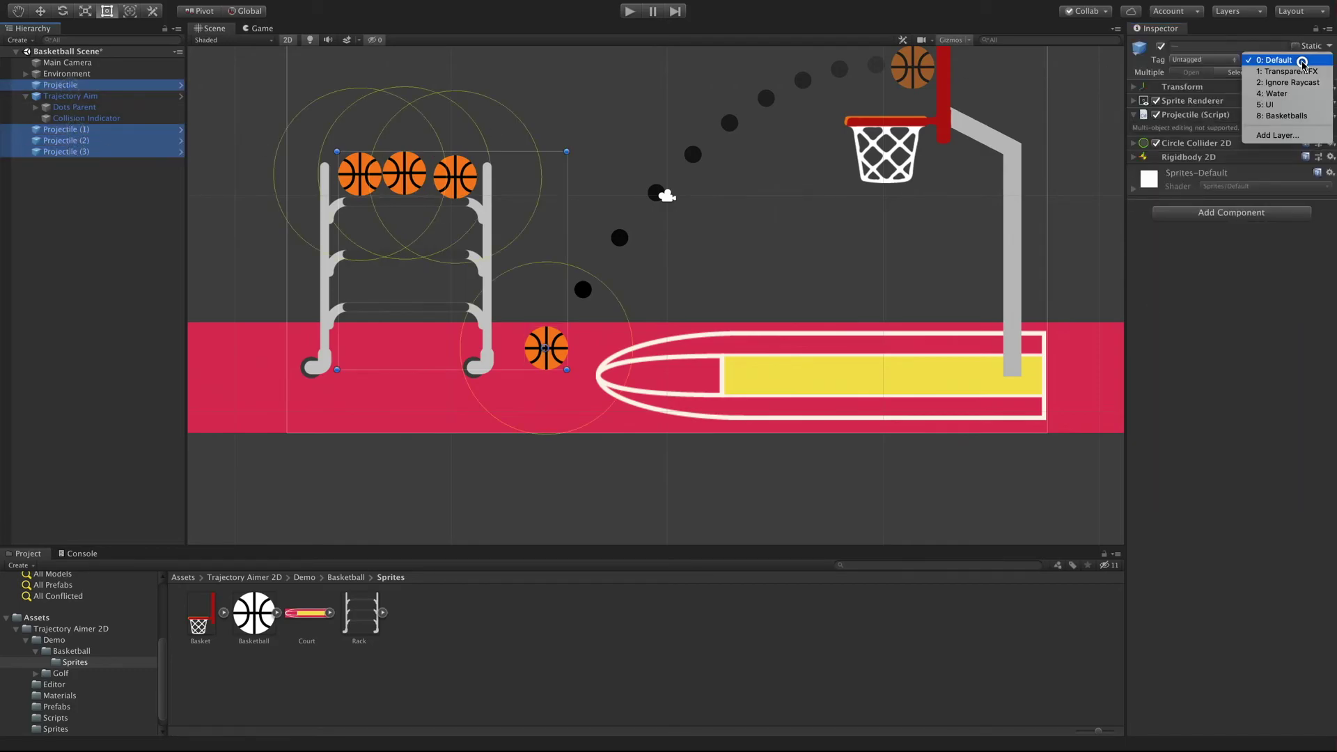
left_click(1289, 116)
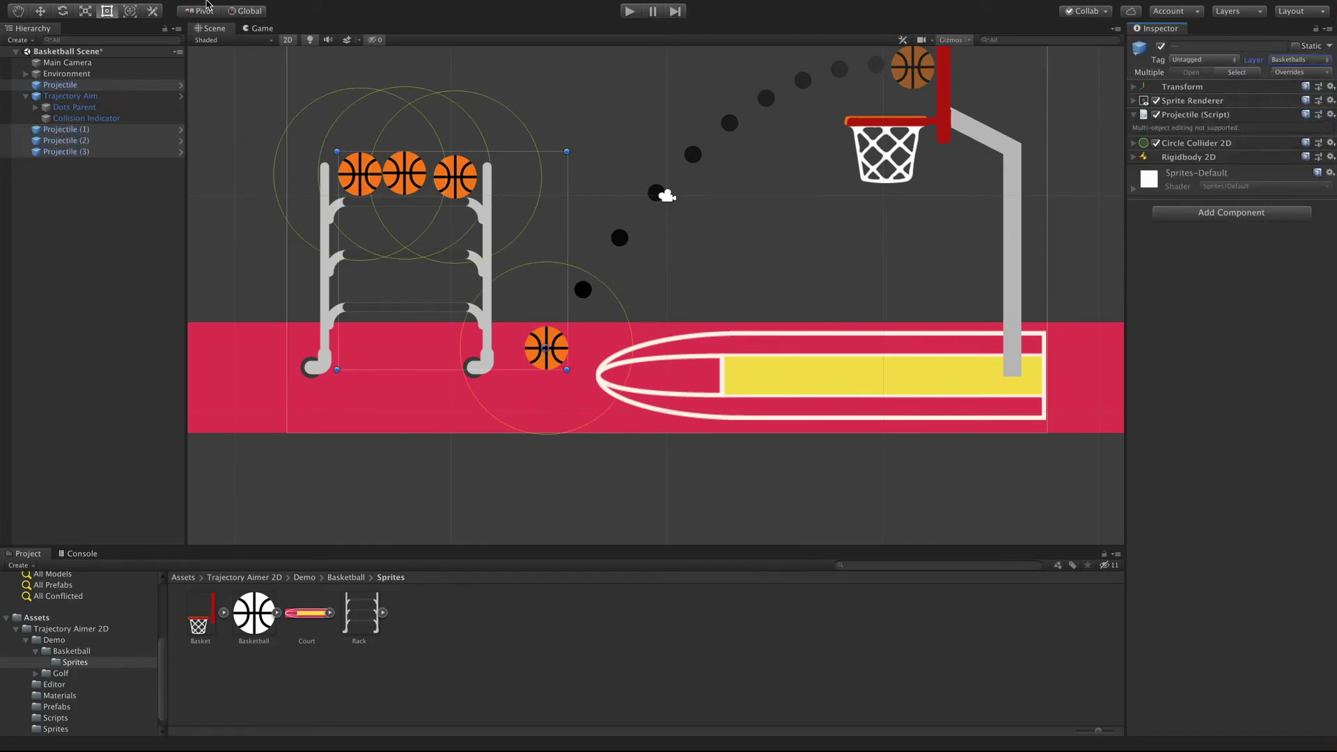
- Disable collisions between Basketballs and Basketballs in the Physics 2D Layer Collision Matrix, and close the project settings
mouse_move(201, 3)
left_click(114, 8)
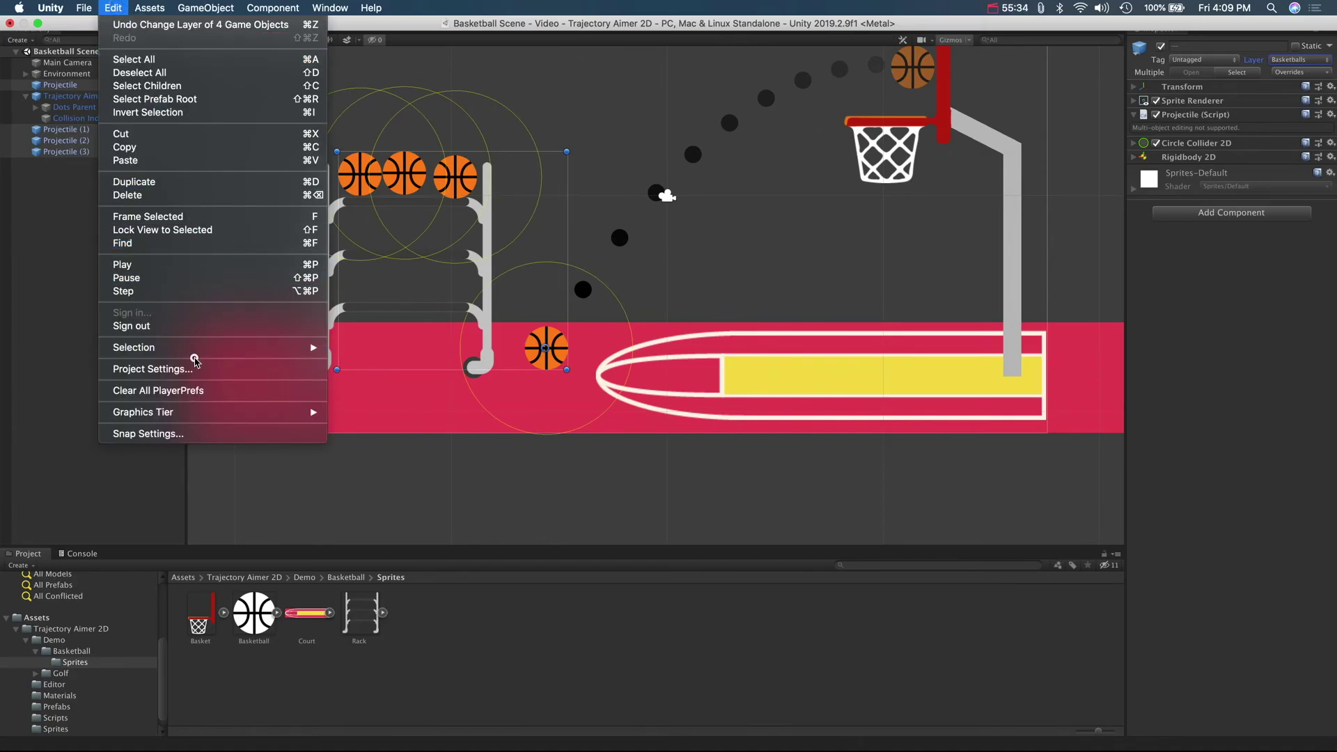
left_click(149, 369)
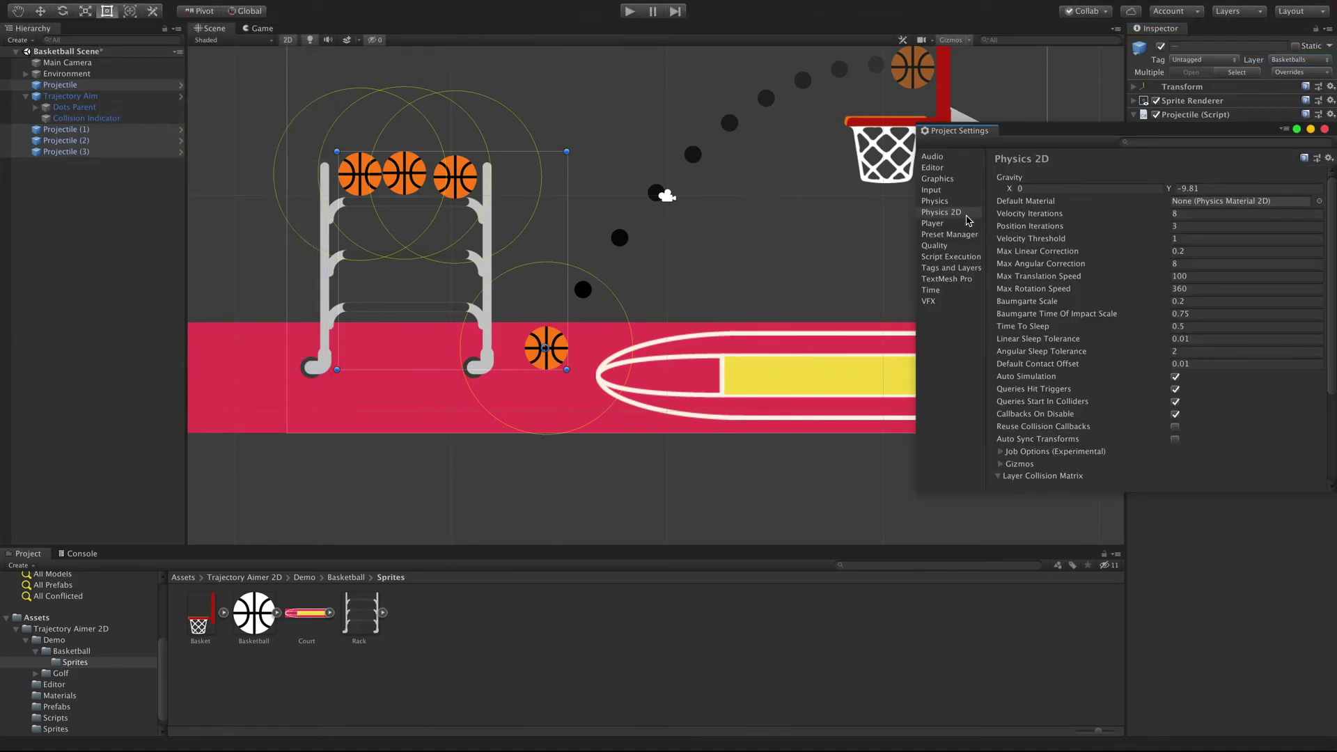
left_click_drag(1334, 207, 1328, 303)
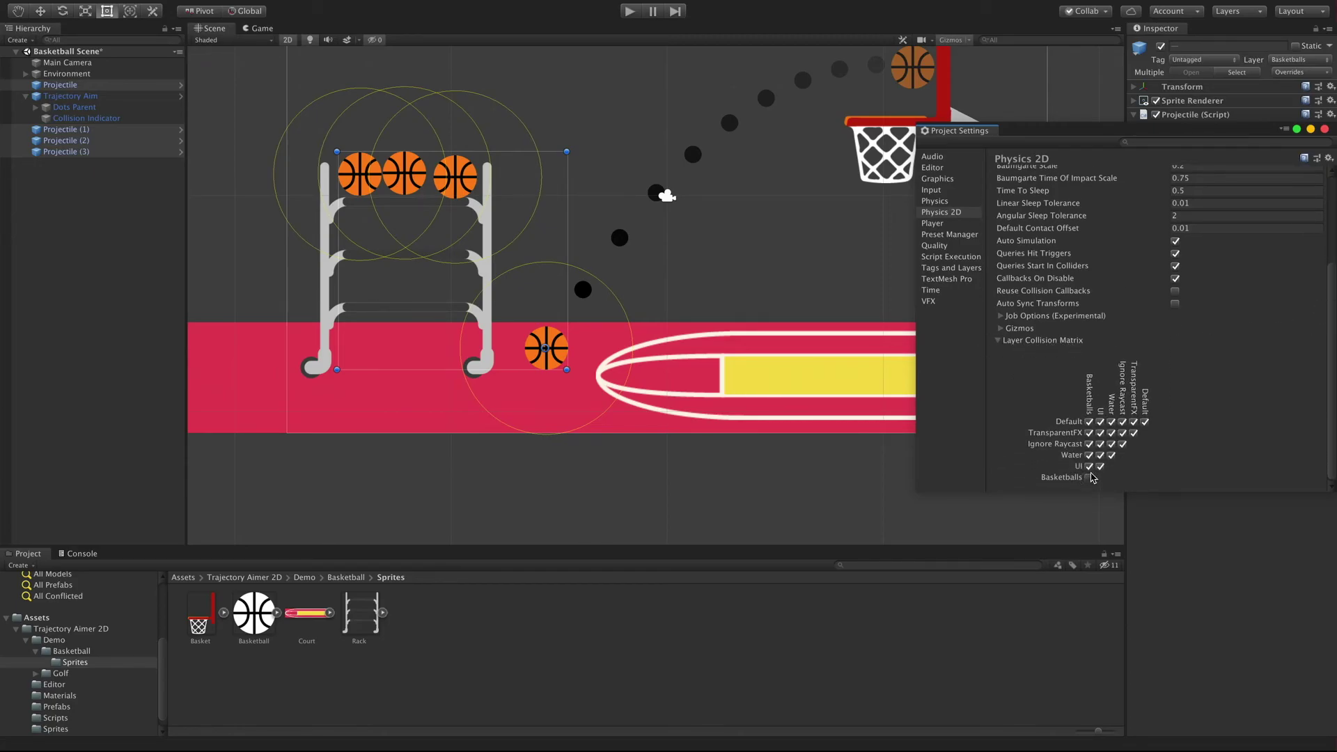
left_click(1324, 129)
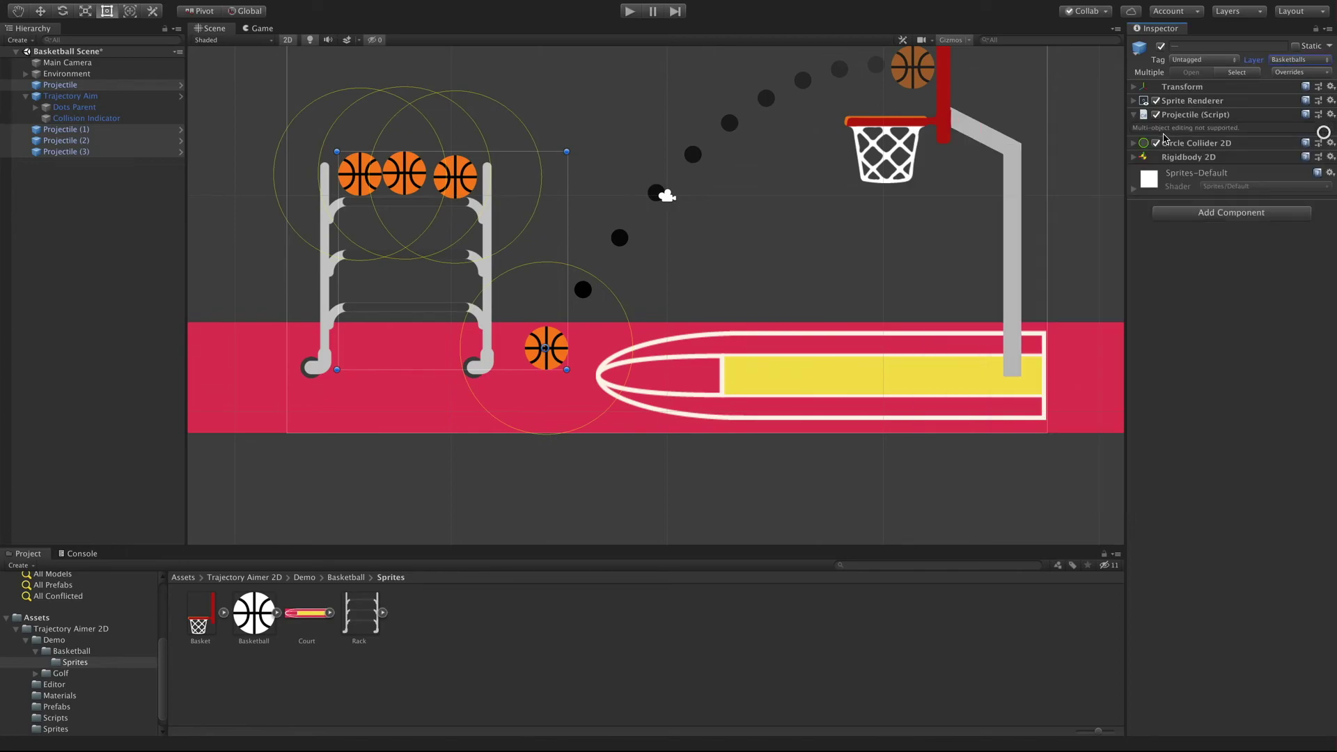
- Run the scene in play mode and repeatedly shoot the four basketballs toward the hoop to test the disabled ball-to-ball collisions
left_click(629, 12)
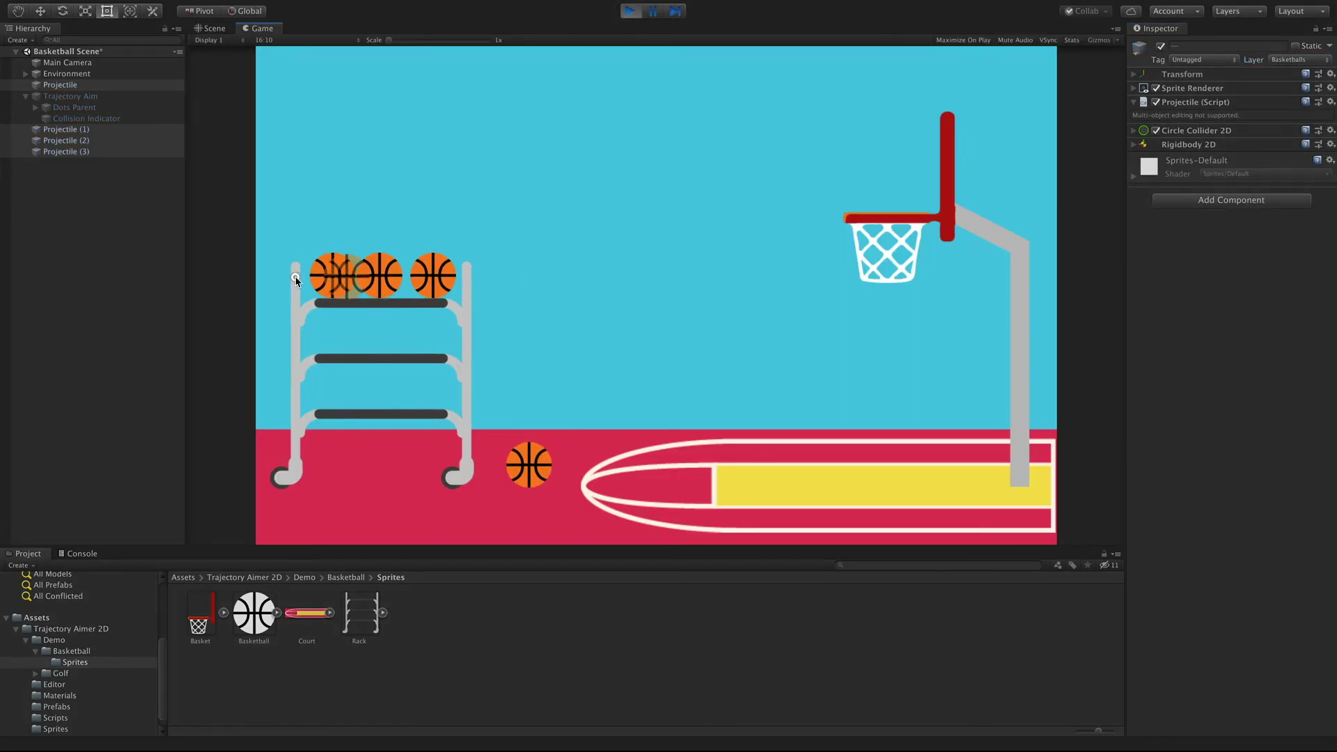
left_click_drag(374, 278, 325, 364)
left_click_drag(526, 481, 256, 529)
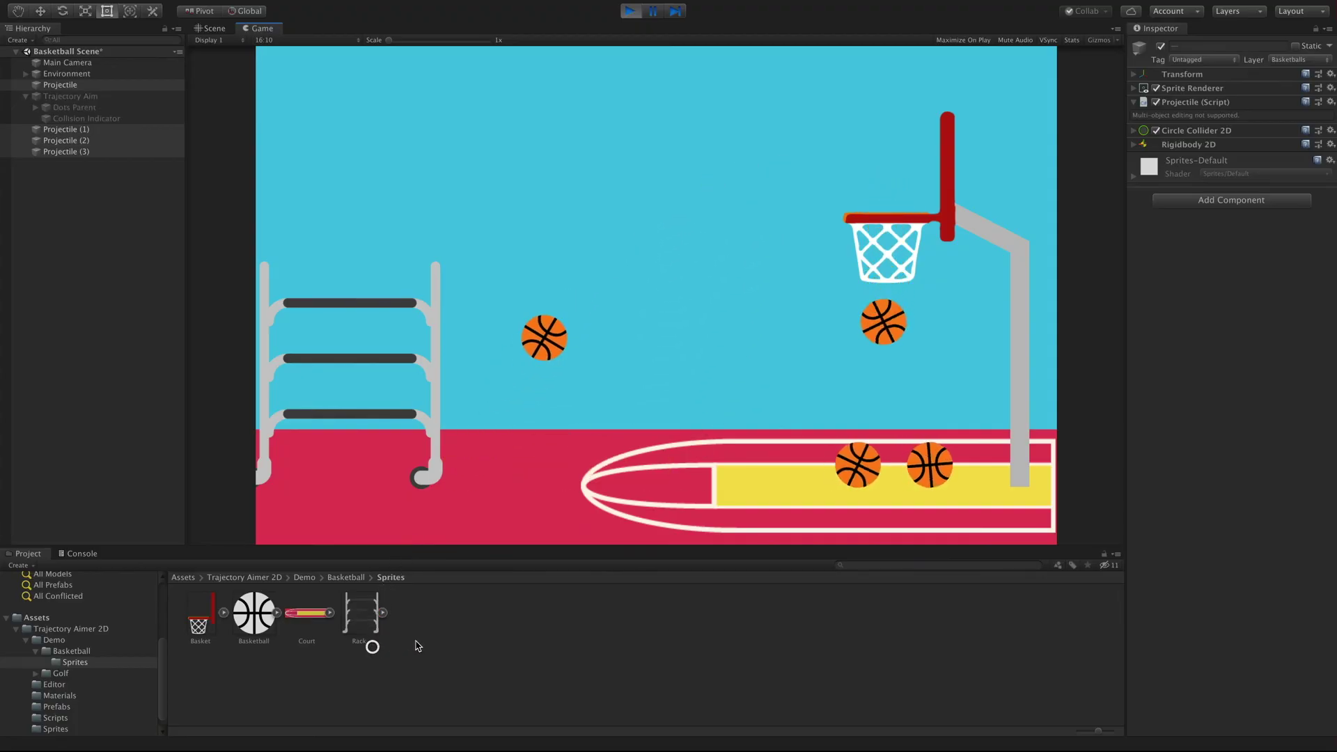
left_click_drag(800, 472, 925, 597)
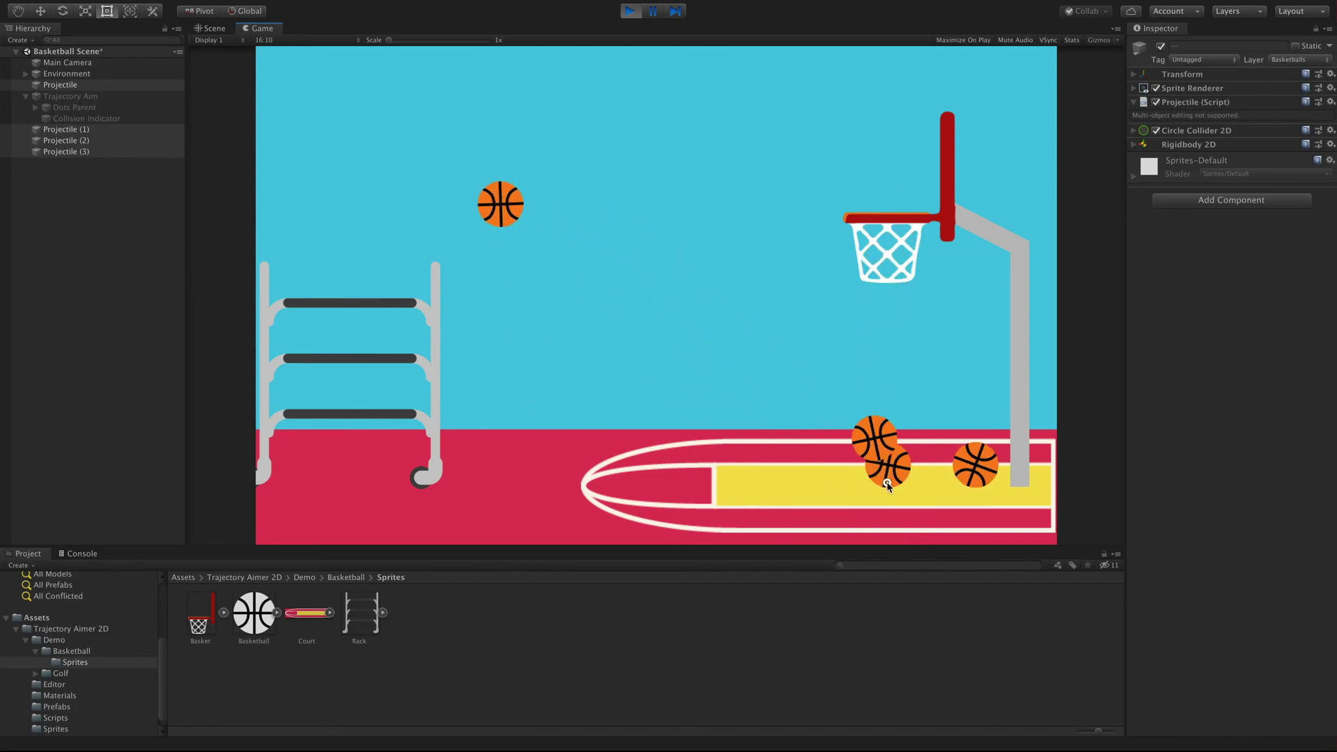
left_click_drag(835, 463, 1014, 587)
left_click_drag(334, 277, 2, 283)
left_click(657, 501)
left_click_drag(658, 501, 503, 682)
left_click_drag(489, 536, 376, 612)
left_click_drag(731, 346, 707, 425)
left_click_drag(976, 625, 967, 648)
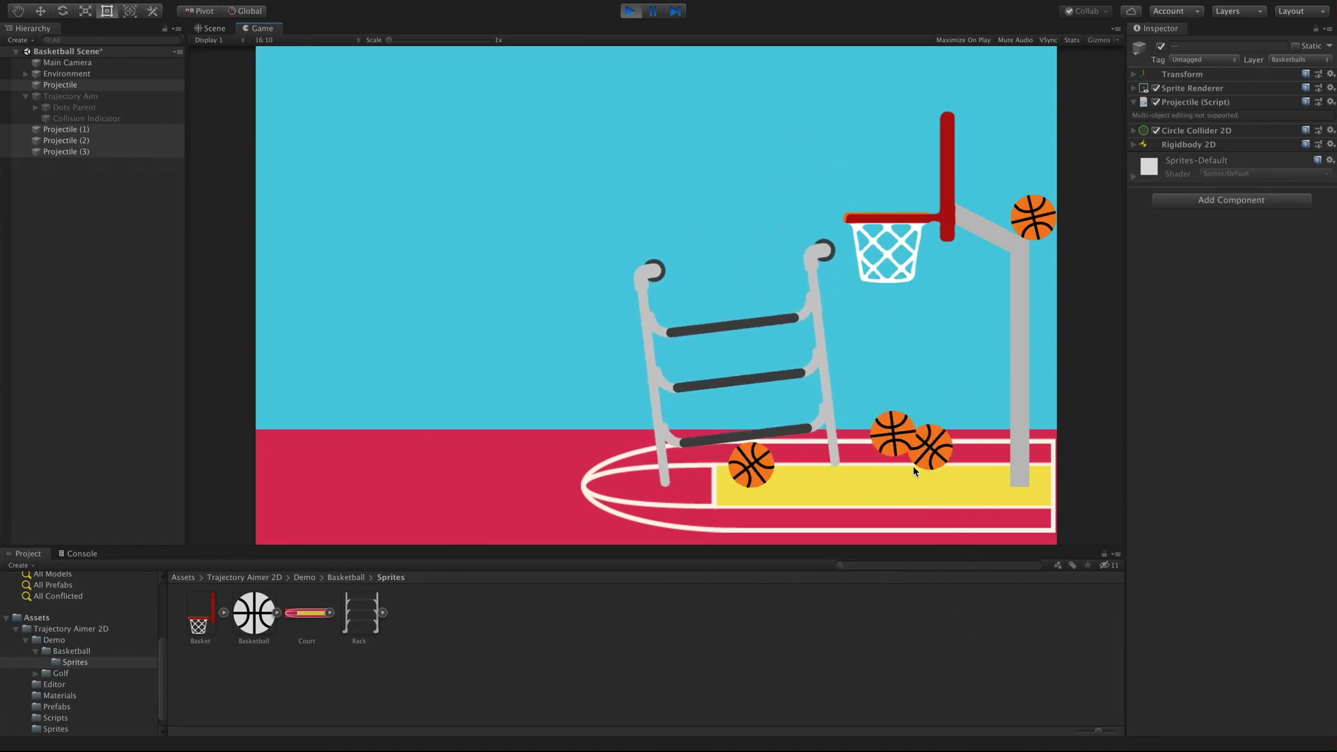
left_click_drag(911, 462, 1049, 582)
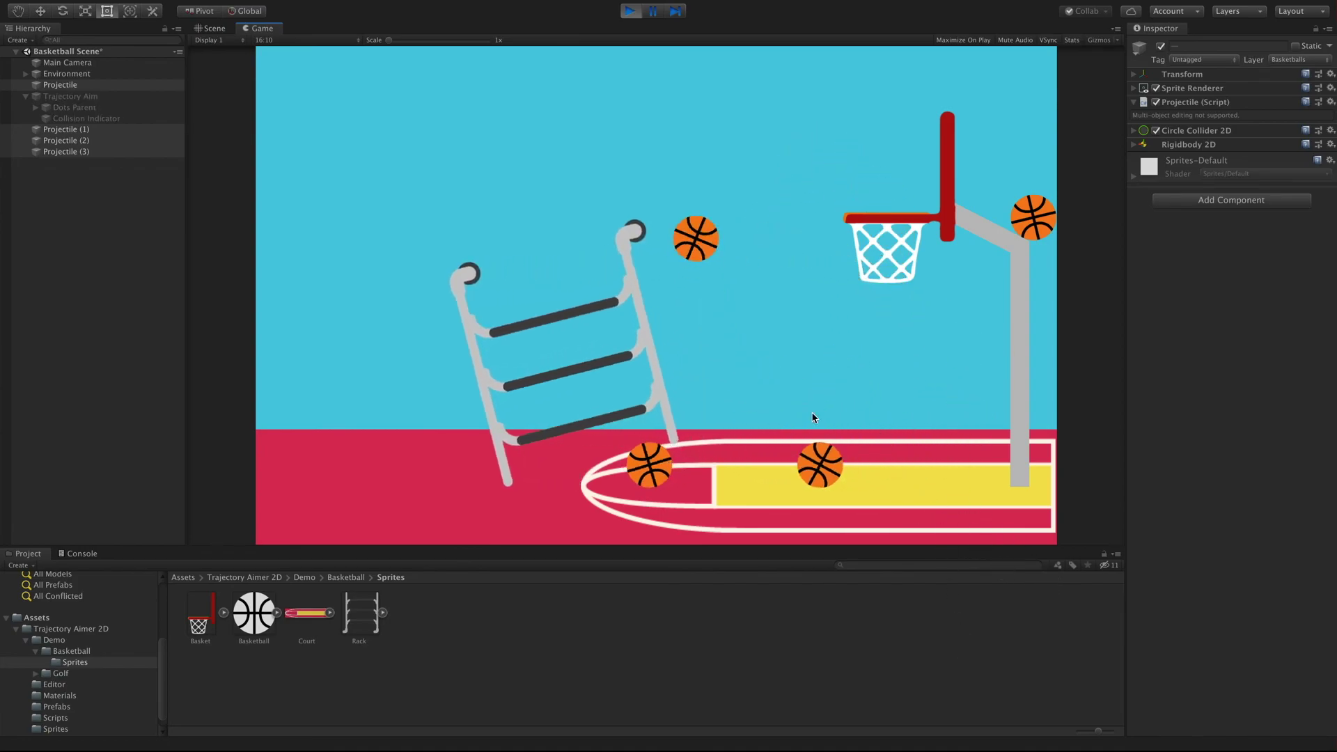
left_click_drag(796, 463, 990, 566)
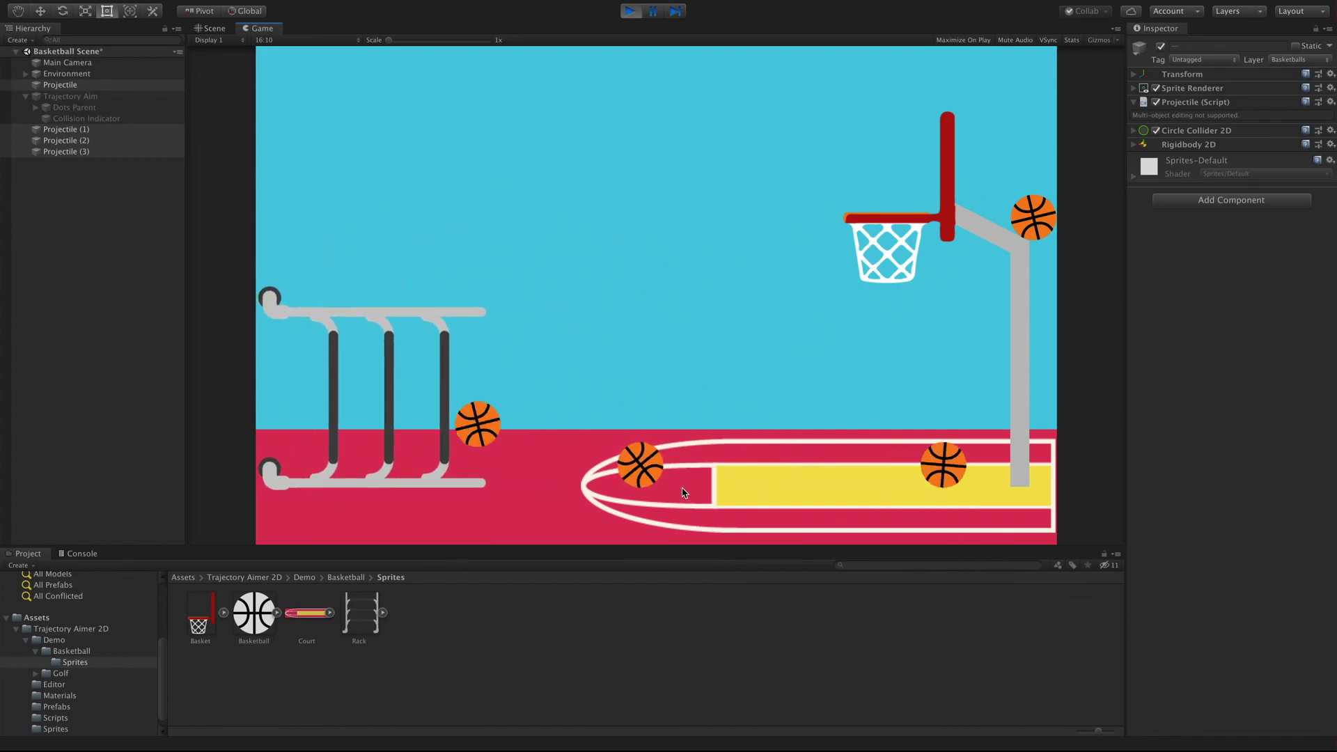
left_click_drag(507, 464, 484, 631)
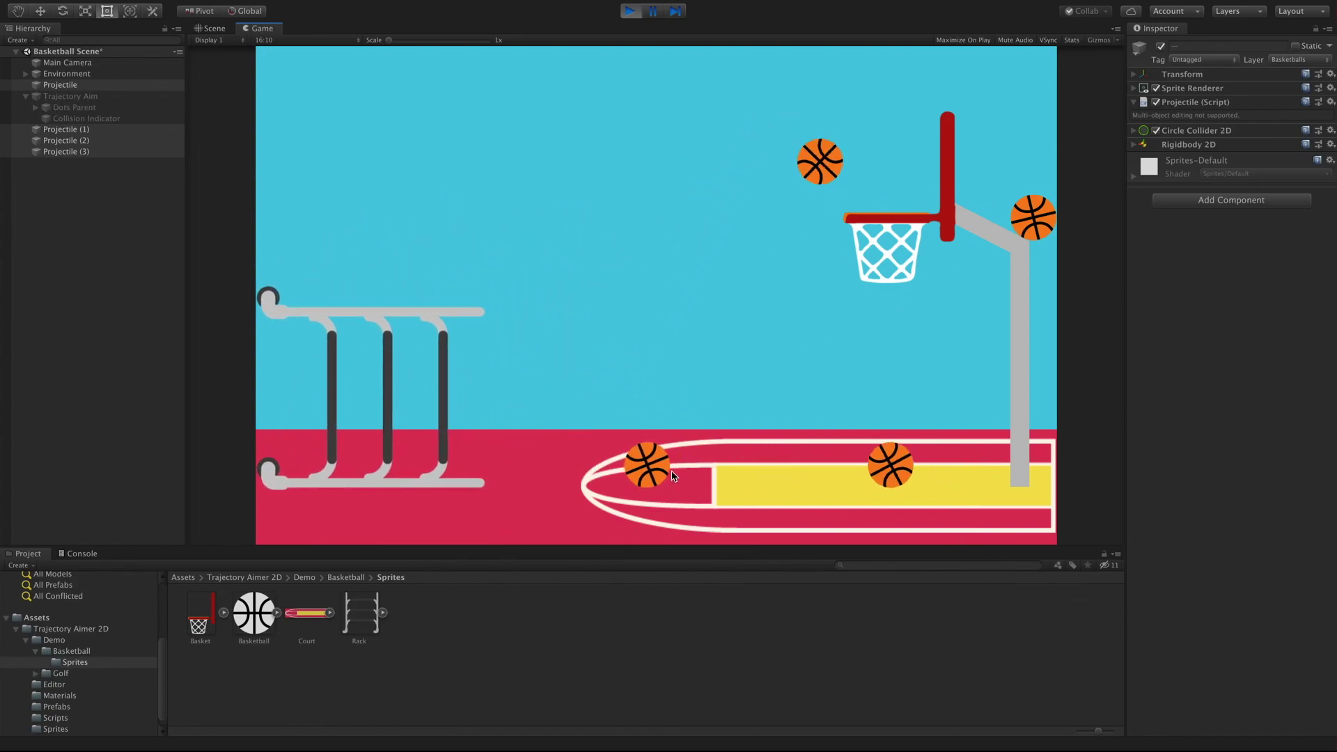